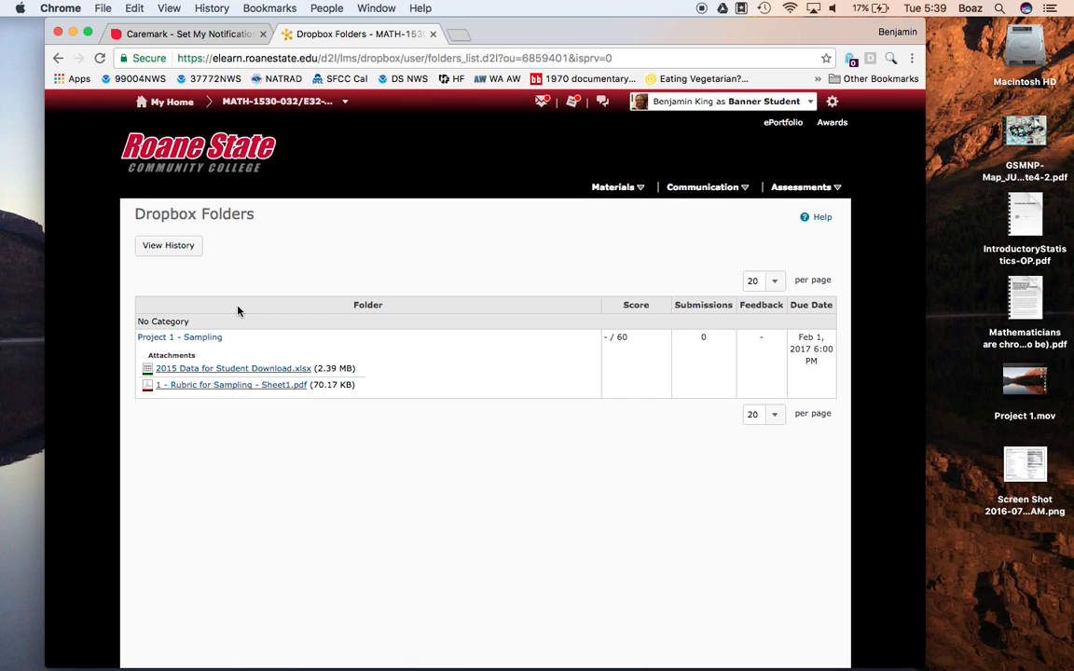
# Step: Open the data workbook linked in the Project 1 - Sampling instructions with Google Sheets and view its Key sheet before returning to Data
pyautogui.click(190, 339)
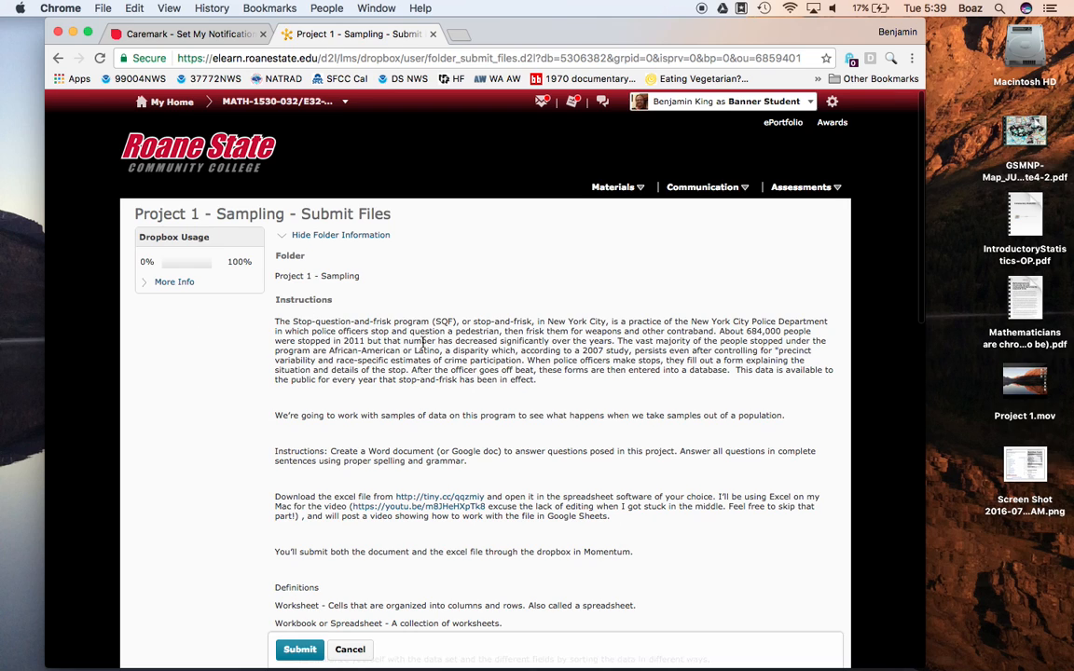
pyautogui.scroll(-1, 500, 347)
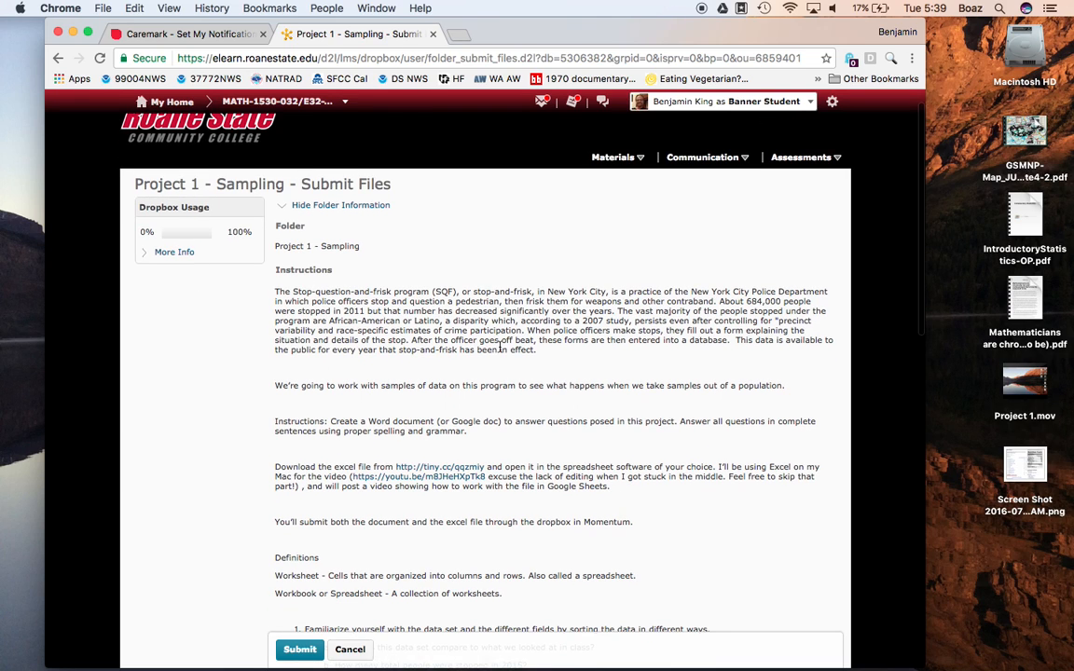
pyautogui.click(441, 468)
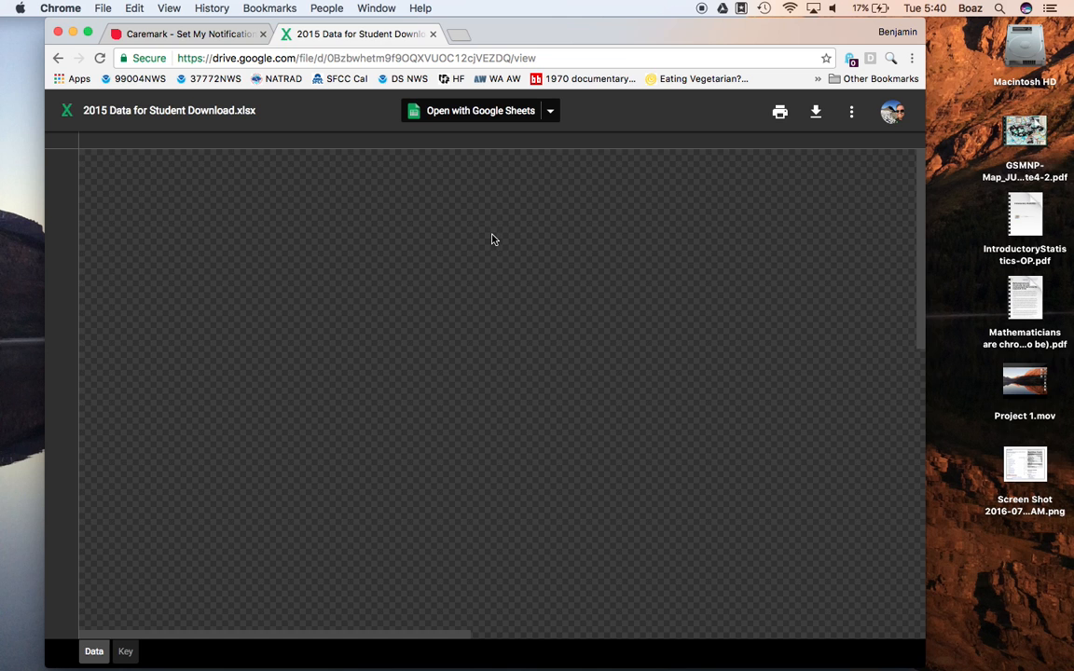
pyautogui.click(501, 112)
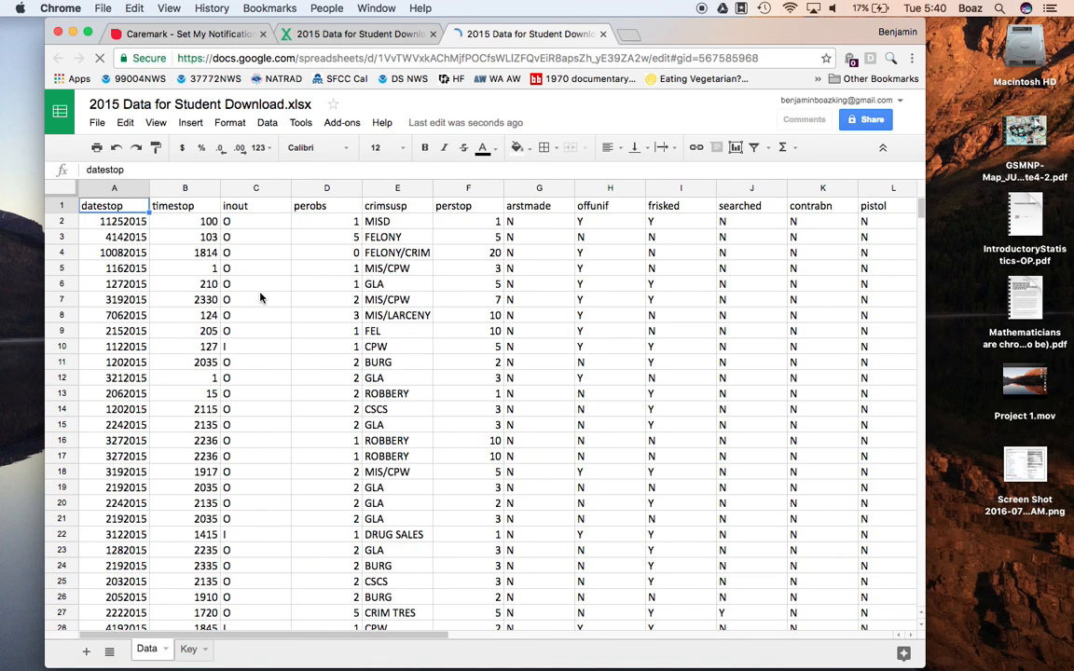
pyautogui.click(187, 649)
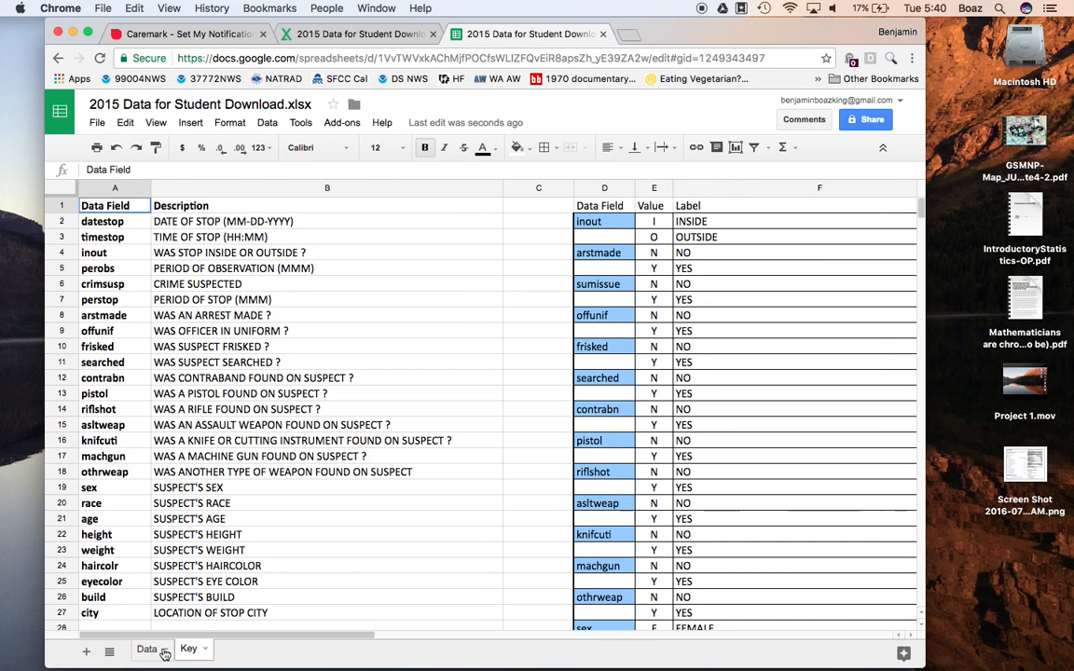
pyautogui.click(146, 650)
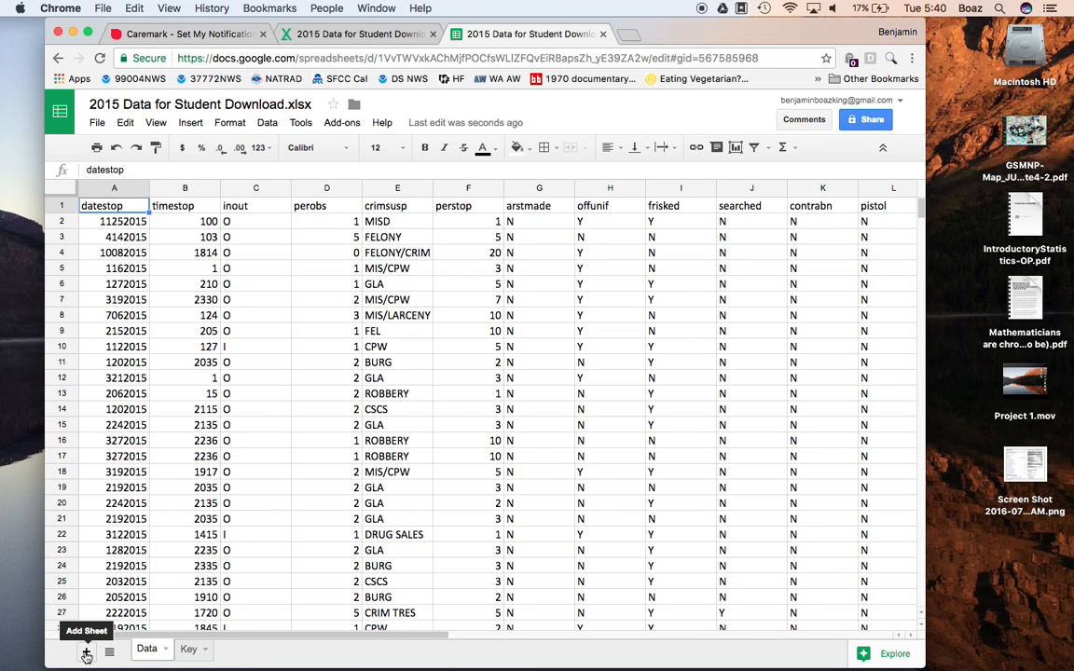
# Step: Add a new sheet to the workbook and name it "Combined Sample"
pyautogui.click(85, 655)
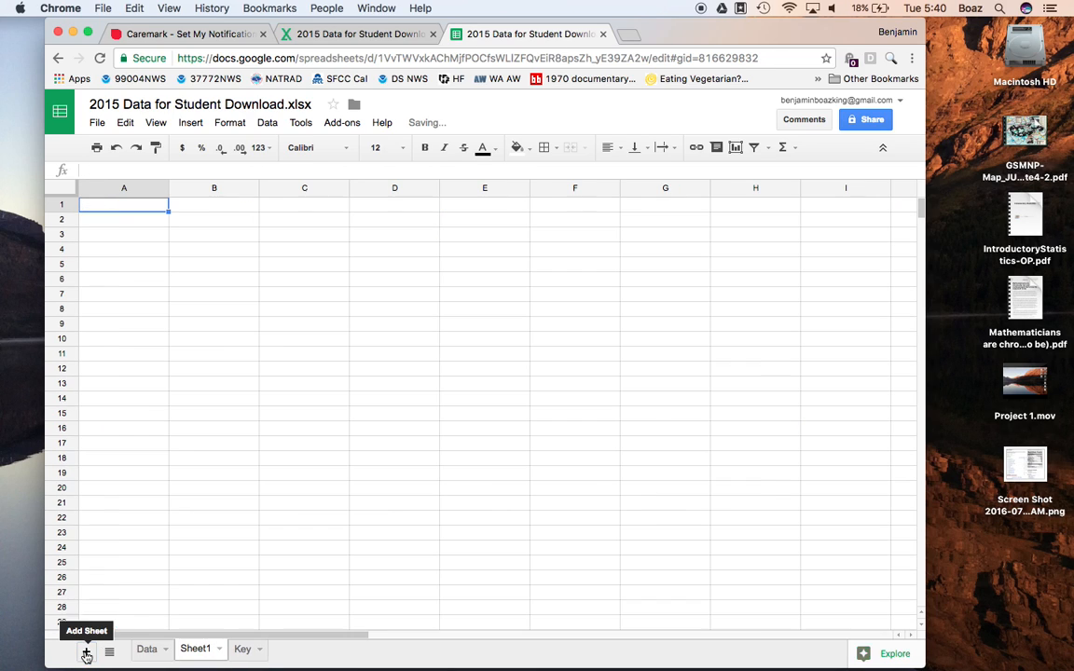
pyautogui.doubleClick(204, 650)
pyautogui.write('Combined Sample')
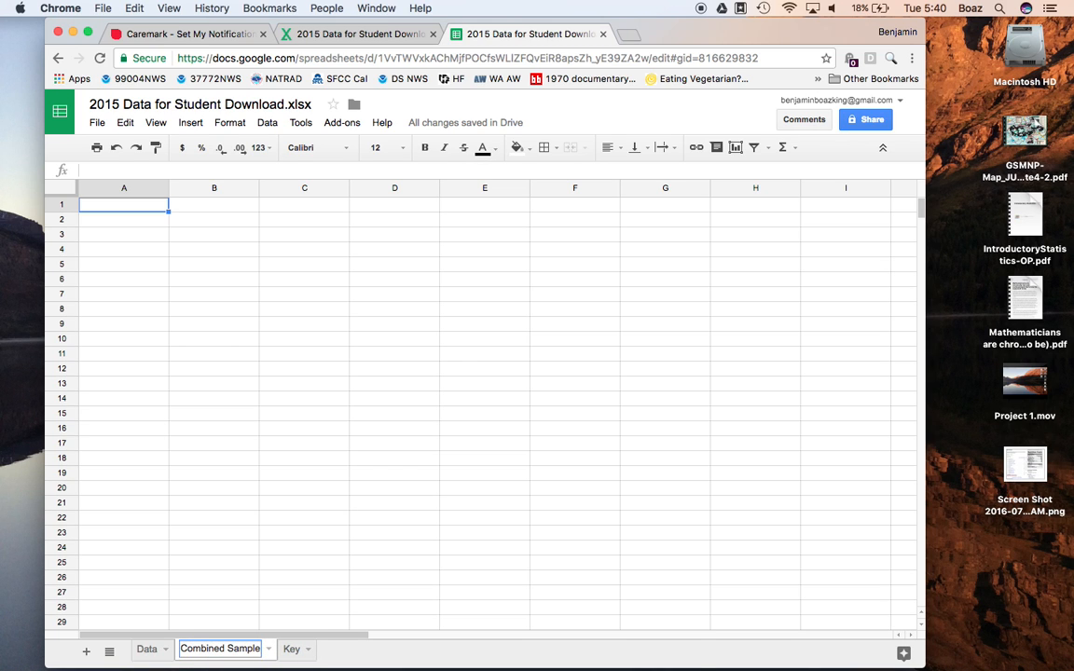
pyautogui.press('Return')
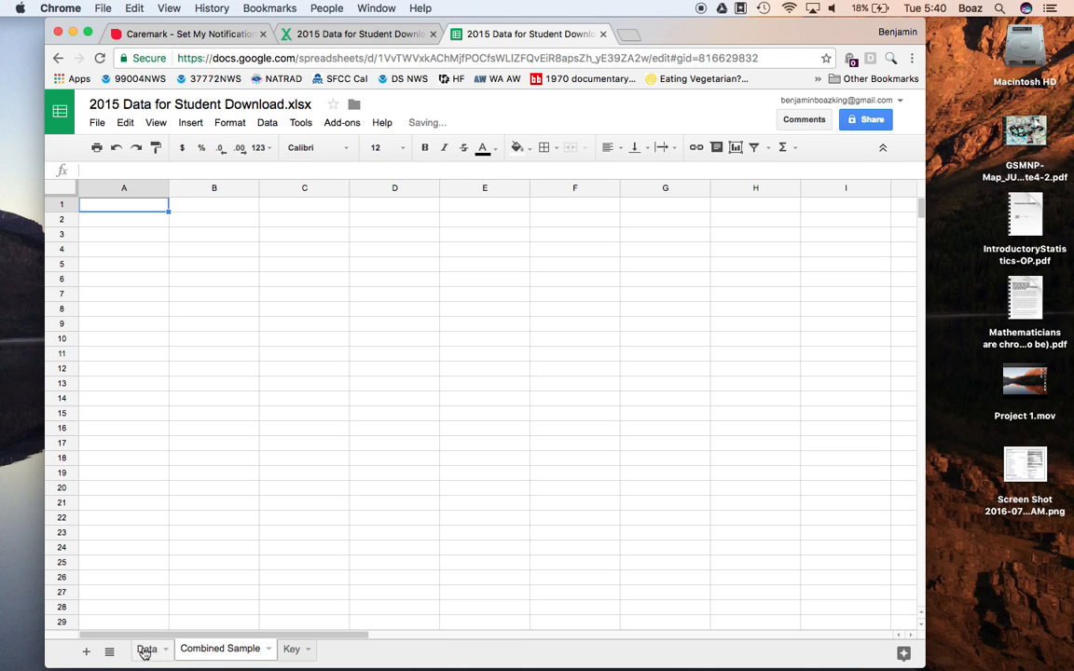
# Step: Add another sheet named "Male Sample" and go back to the Data sheet
pyautogui.click(86, 652)
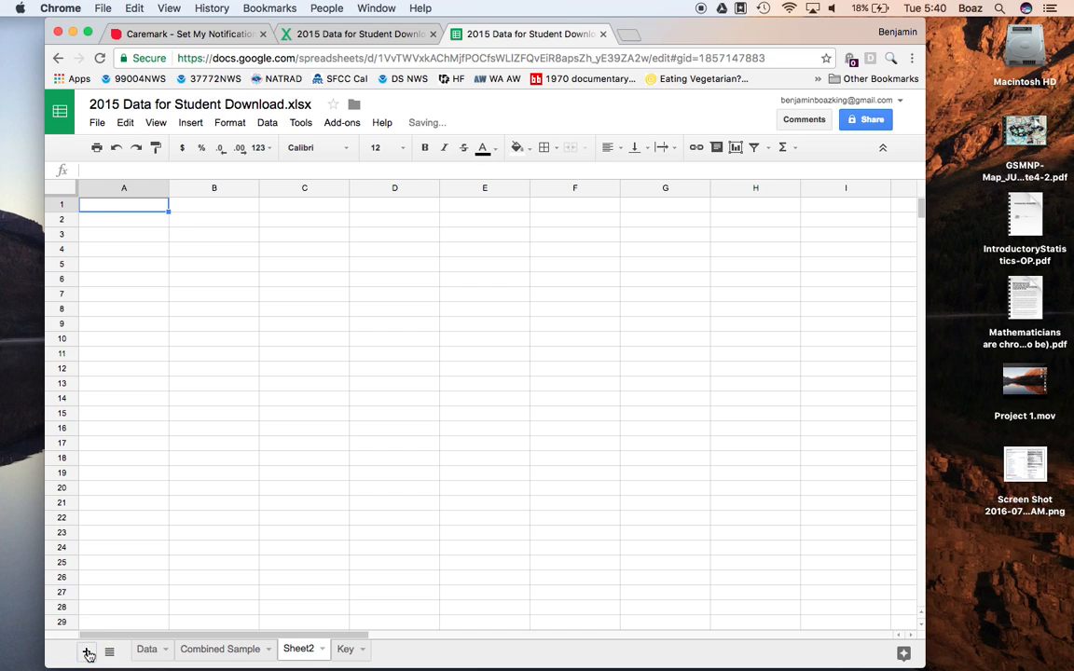
pyautogui.doubleClick(296, 650)
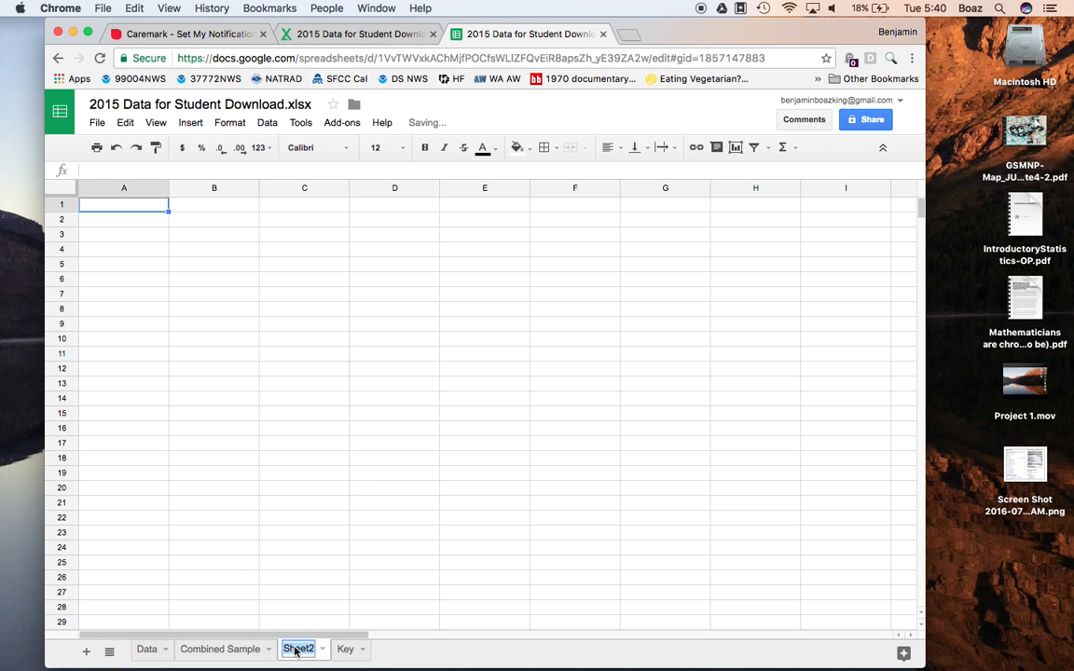
pyautogui.write('Mal')
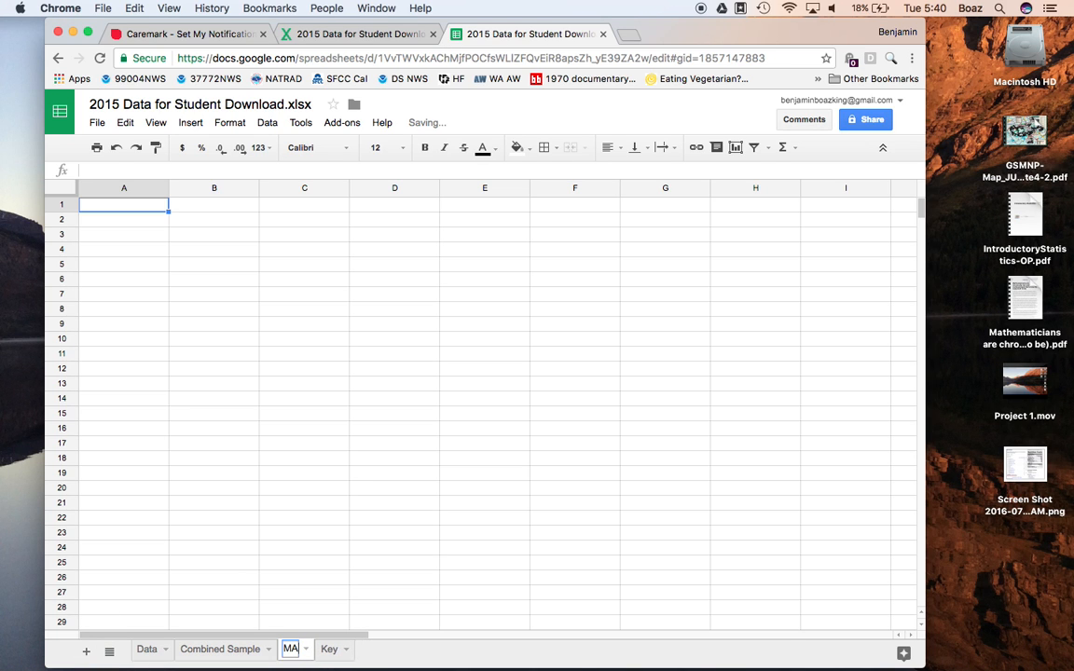
pyautogui.write('e Sample')
pyautogui.press('Return')
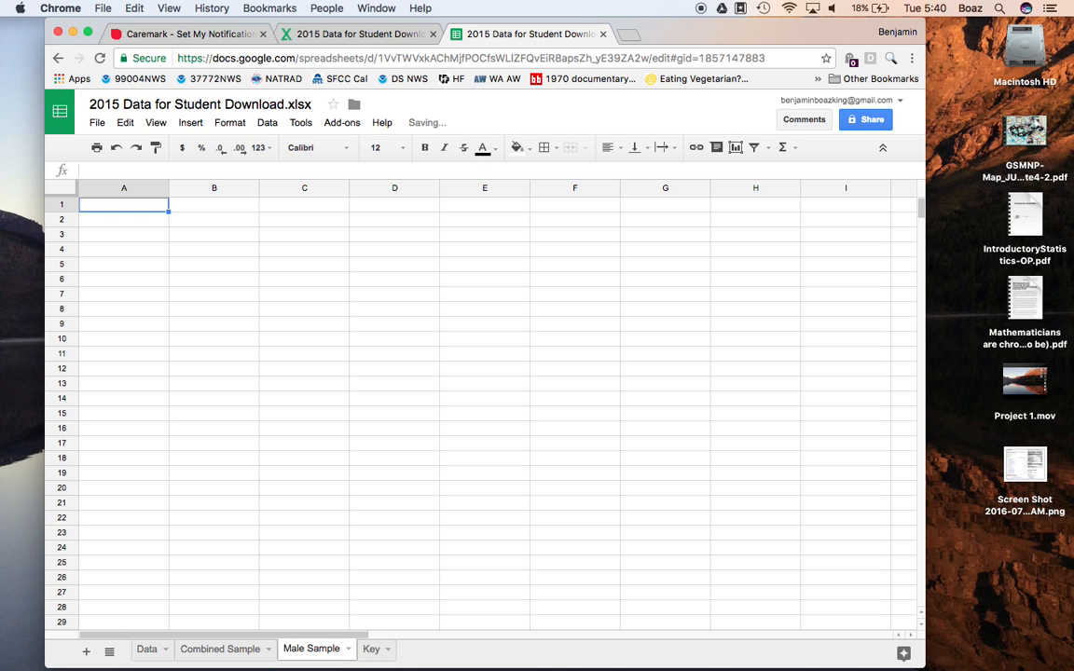
pyautogui.click(147, 651)
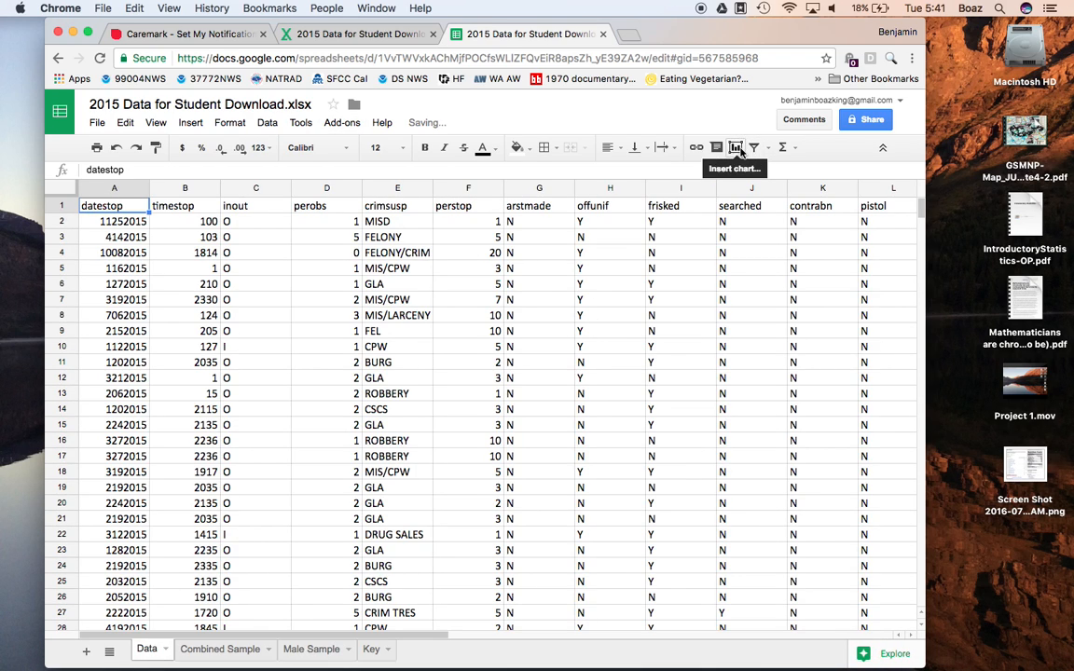
# Step: Allow leaving the Caremark page and return to the 2015 Data for Student Download spreadsheet
pyautogui.click(267, 122)
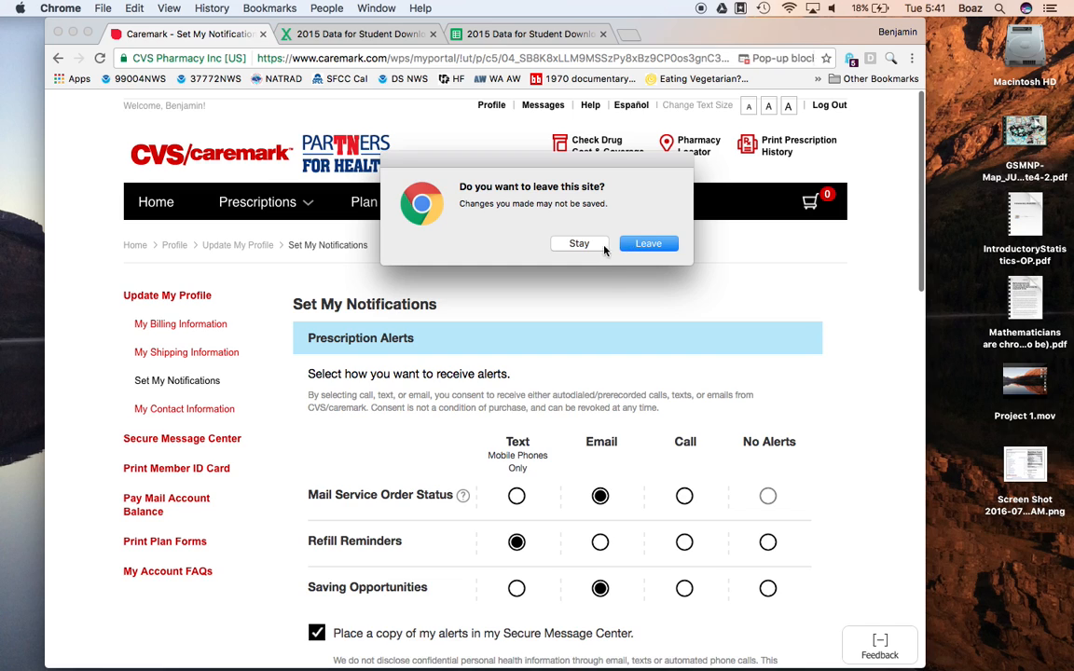
pyautogui.click(638, 245)
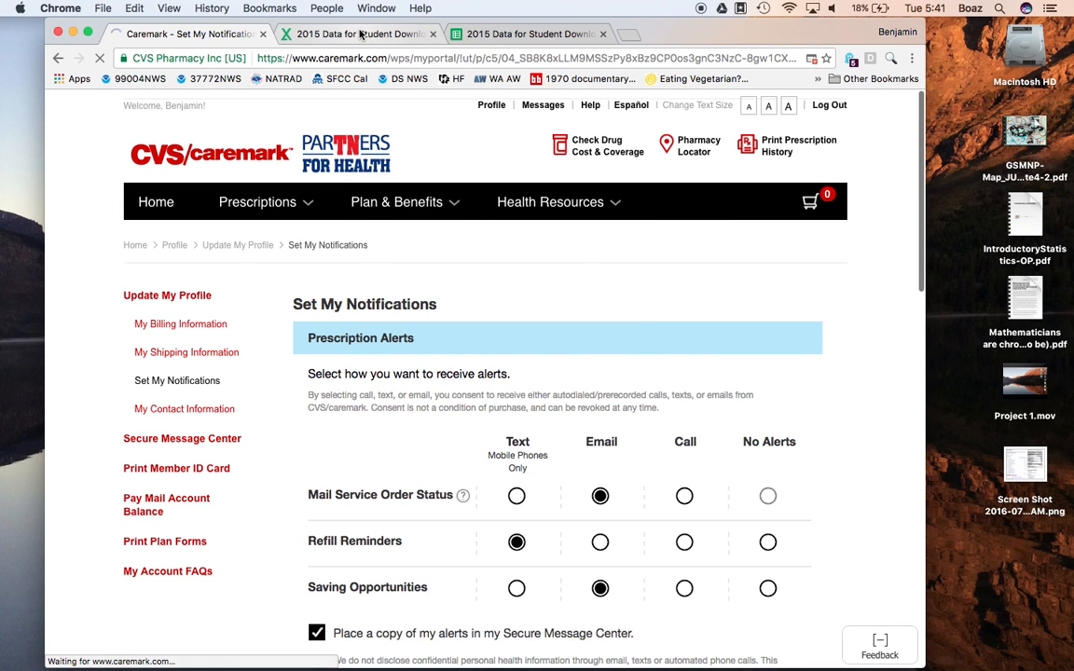
pyautogui.click(328, 34)
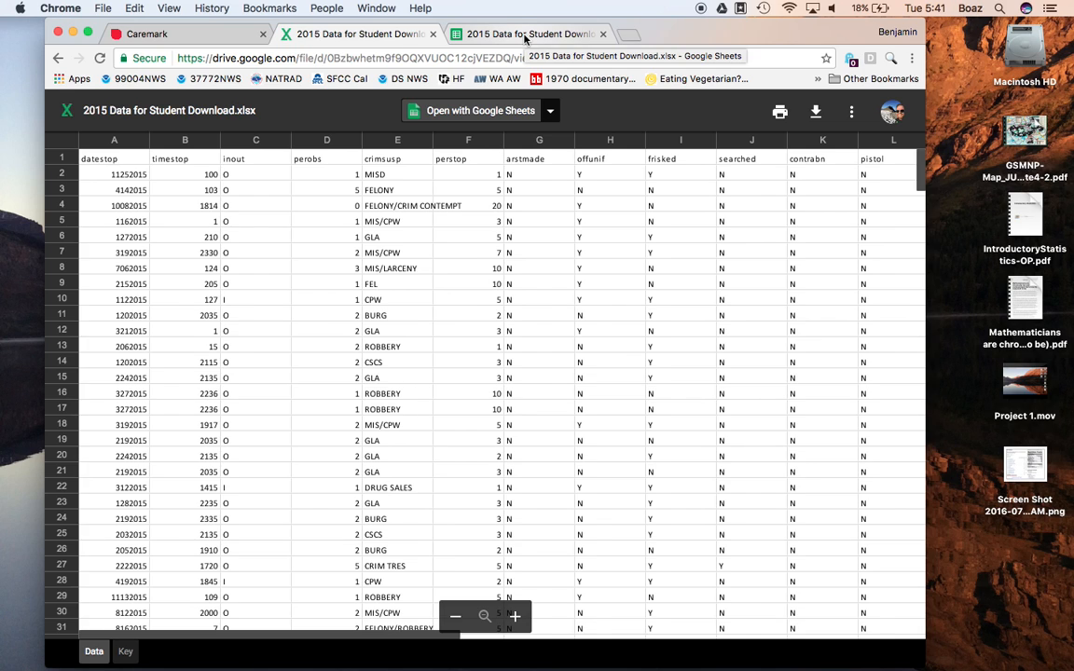
pyautogui.click(525, 36)
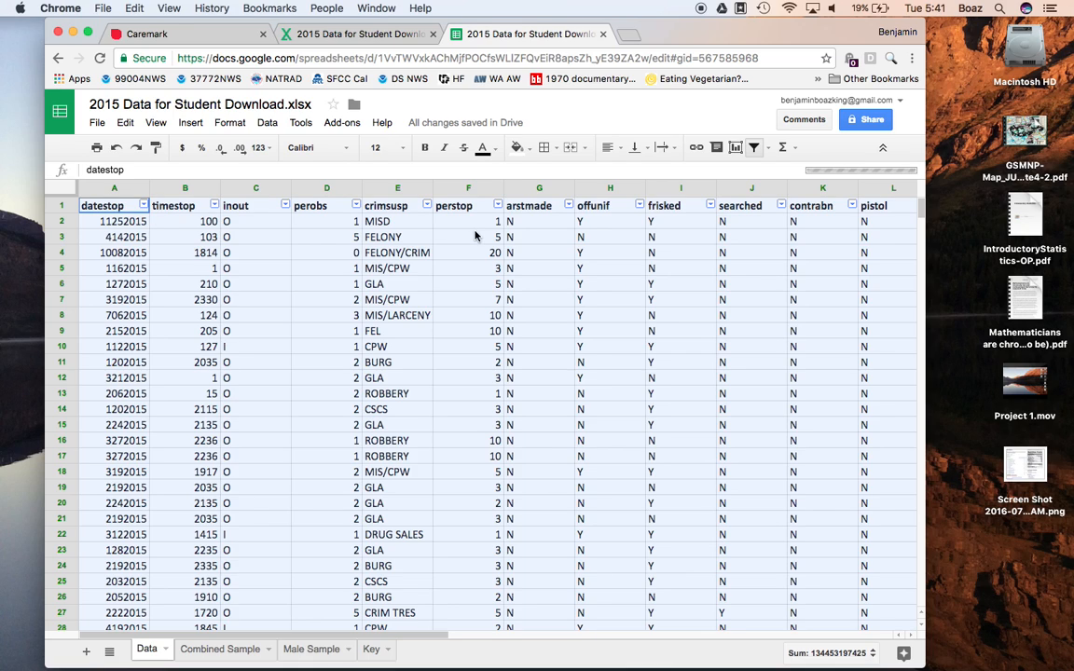
# Step: Filter the arstmade column to only Y, look across the filtered rows, and turn the filter off
pyautogui.click(569, 207)
pyautogui.click(427, 360)
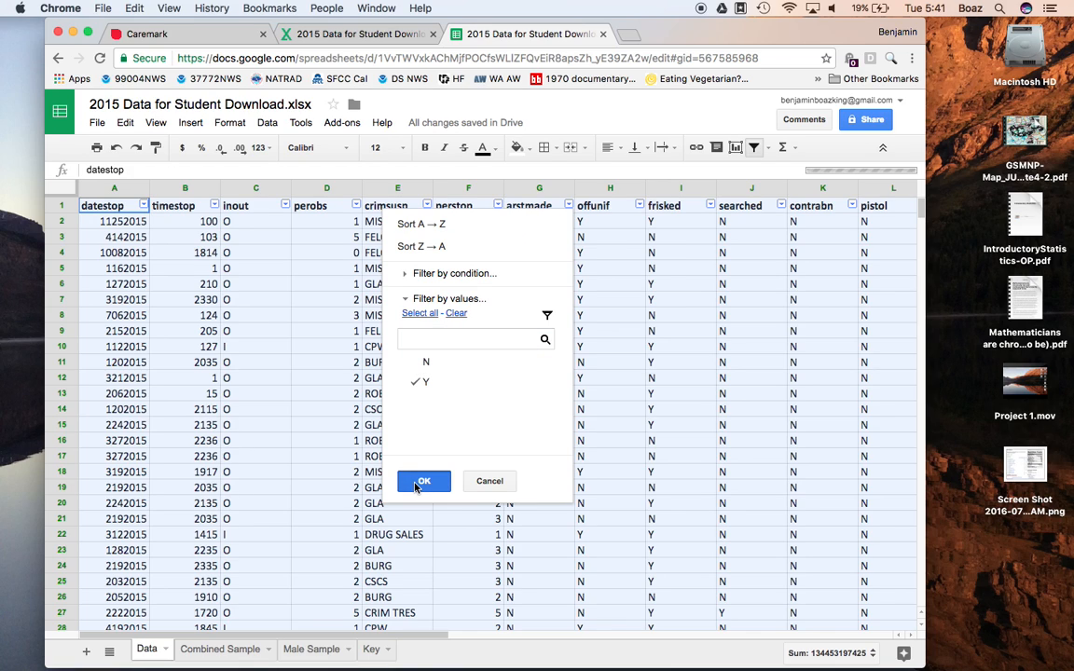
pyautogui.click(424, 480)
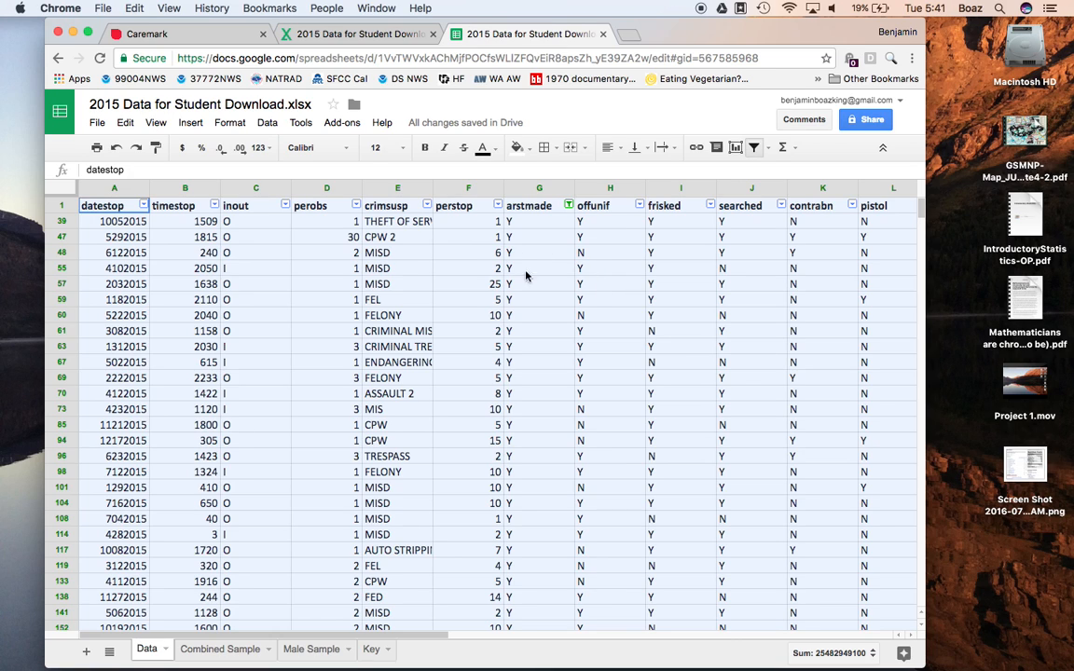
pyautogui.hscroll(3, 478, 267)
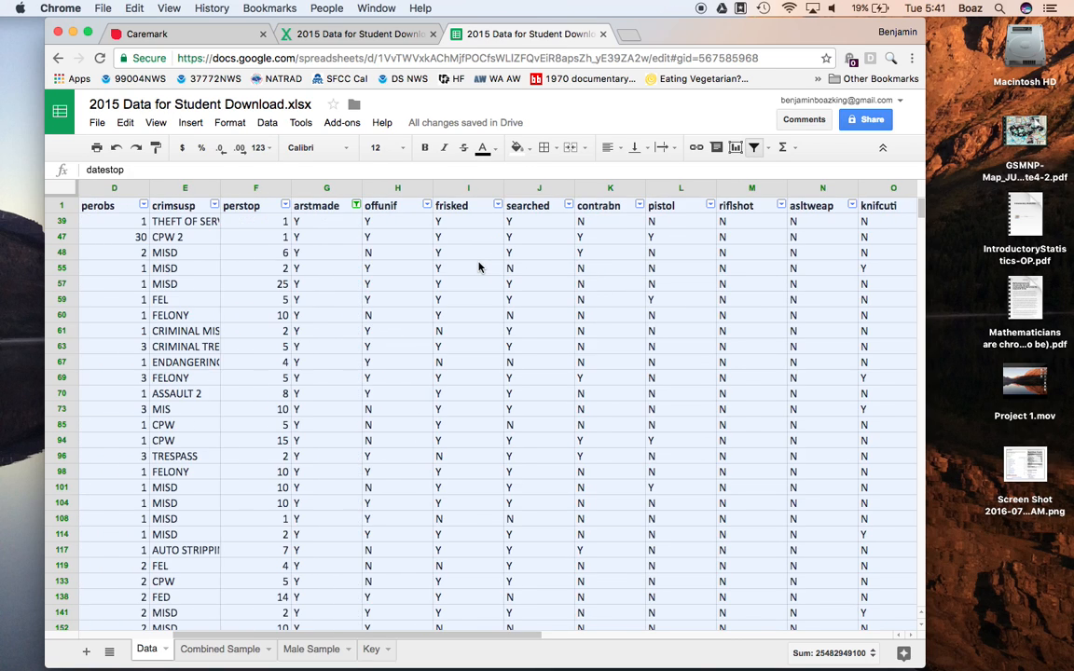
pyautogui.hscroll(3, 478, 268)
pyautogui.hscroll(-6, 478, 267)
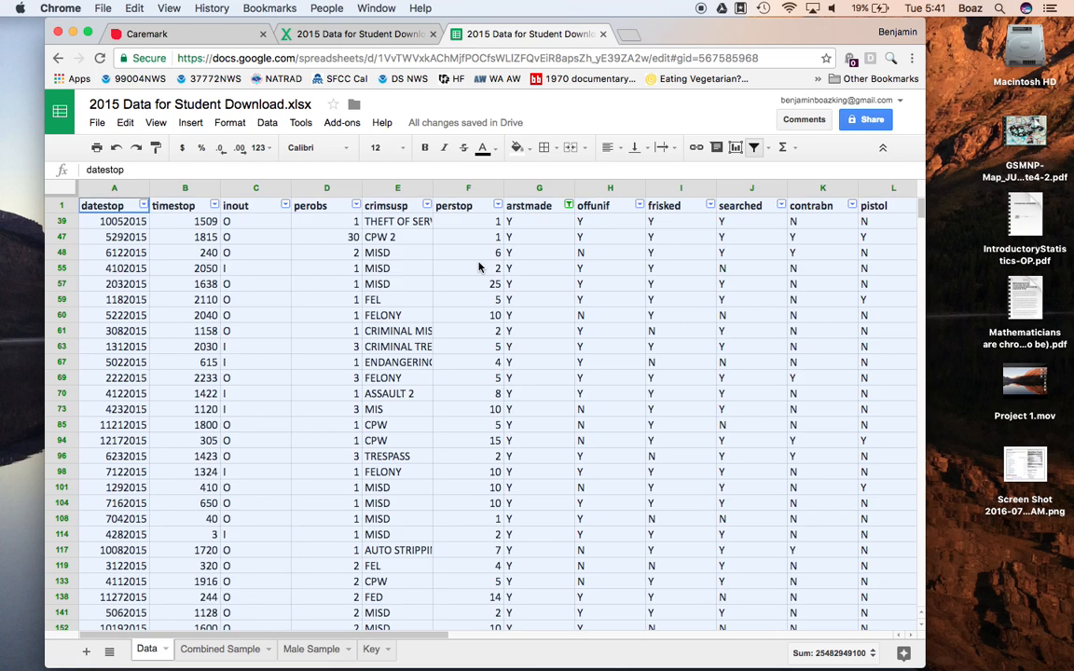
pyautogui.click(753, 147)
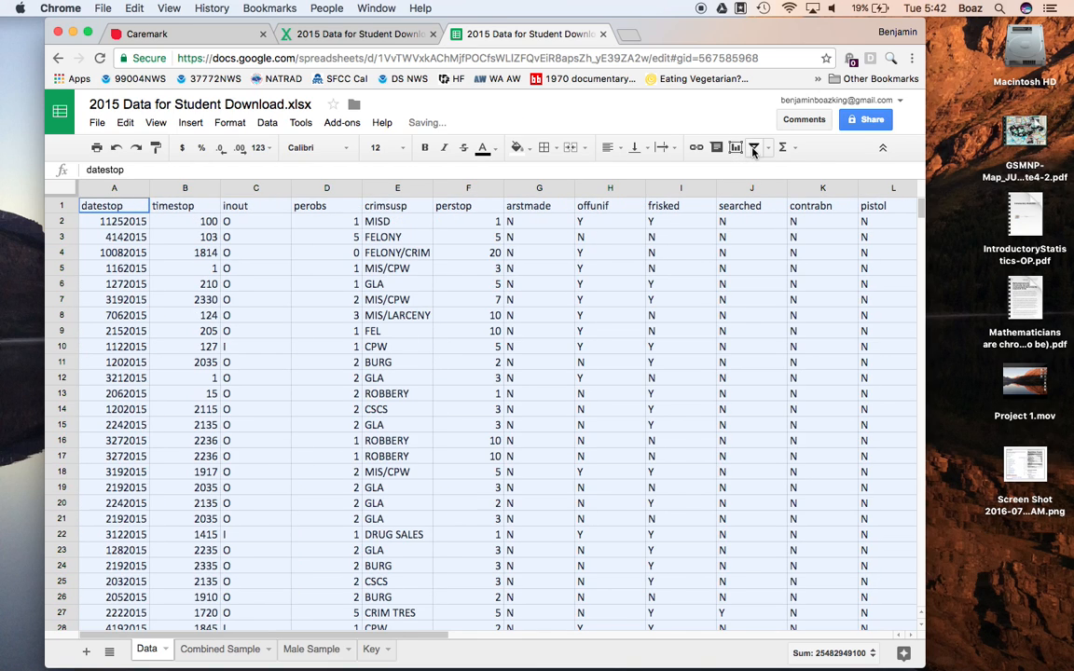
# Step: Insert a column before datestop on the Data sheet and give it the header "random"
pyautogui.click(109, 191)
pyautogui.rightClick(109, 191)
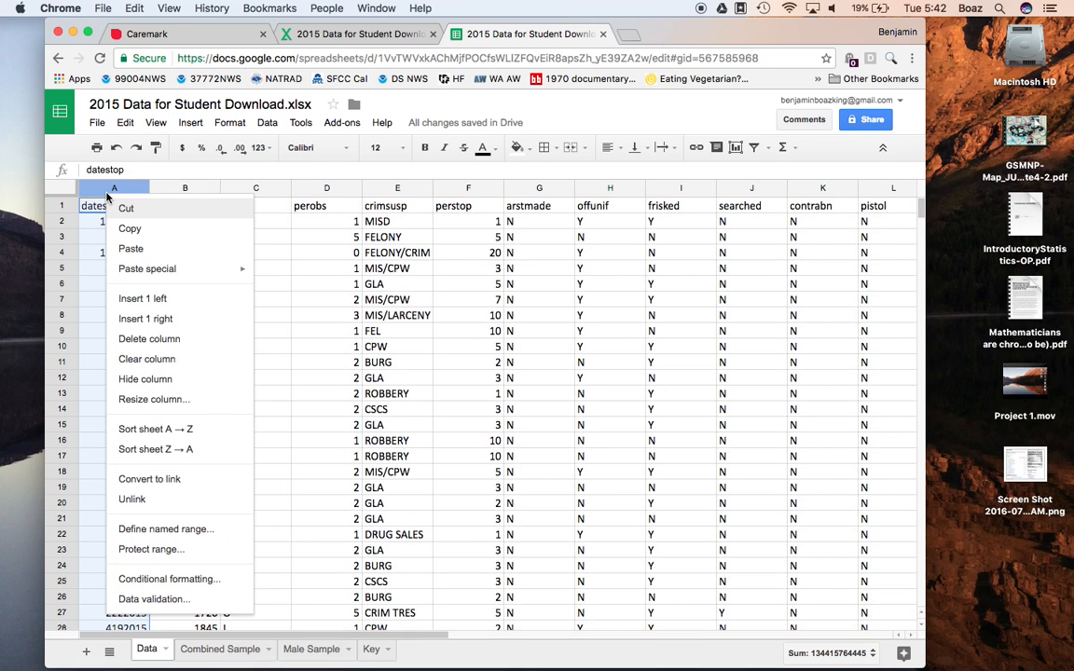
pyautogui.click(128, 301)
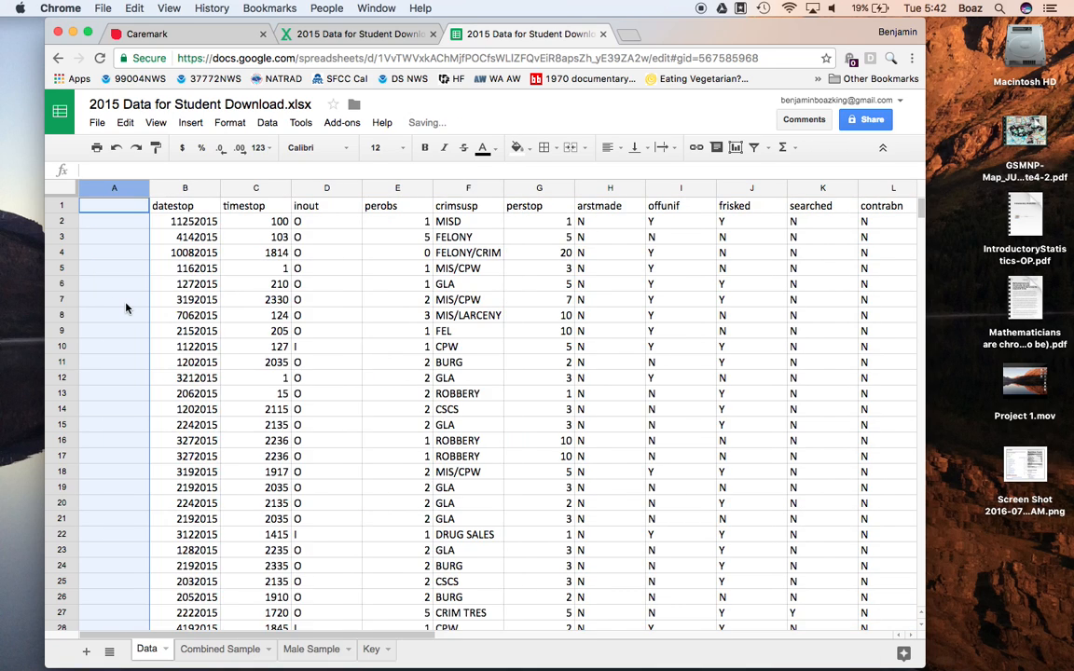
pyautogui.click(105, 210)
pyautogui.write('random')
pyautogui.press('Return')
# Step: Enter =rand() in cell A2 and fill the formula down the random column
pyautogui.write('=rand()')
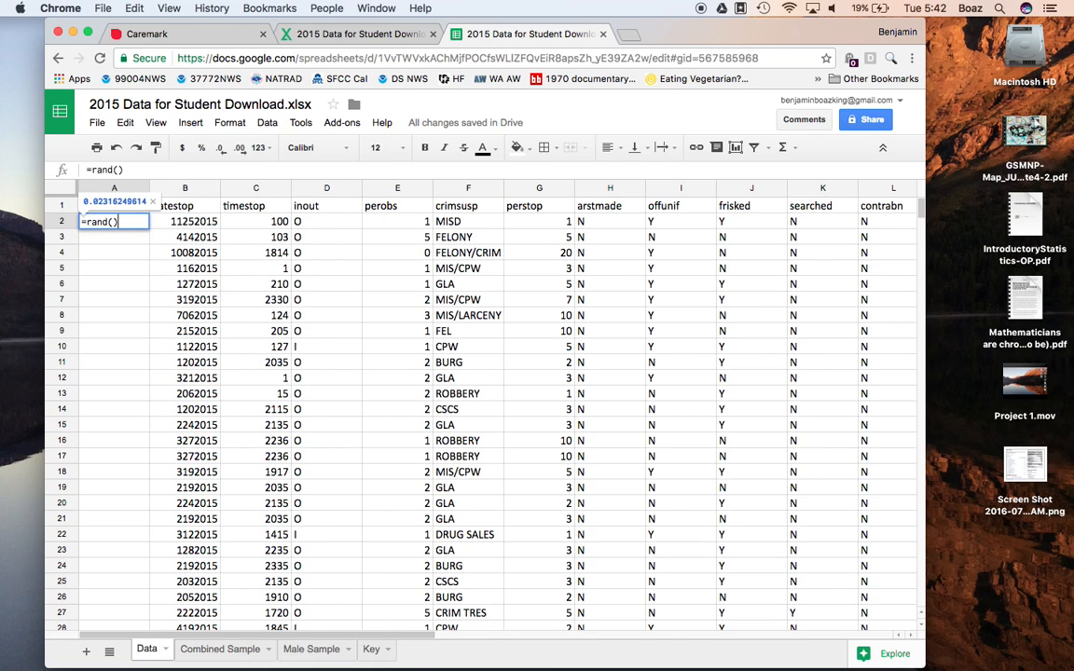
pyautogui.press('Return')
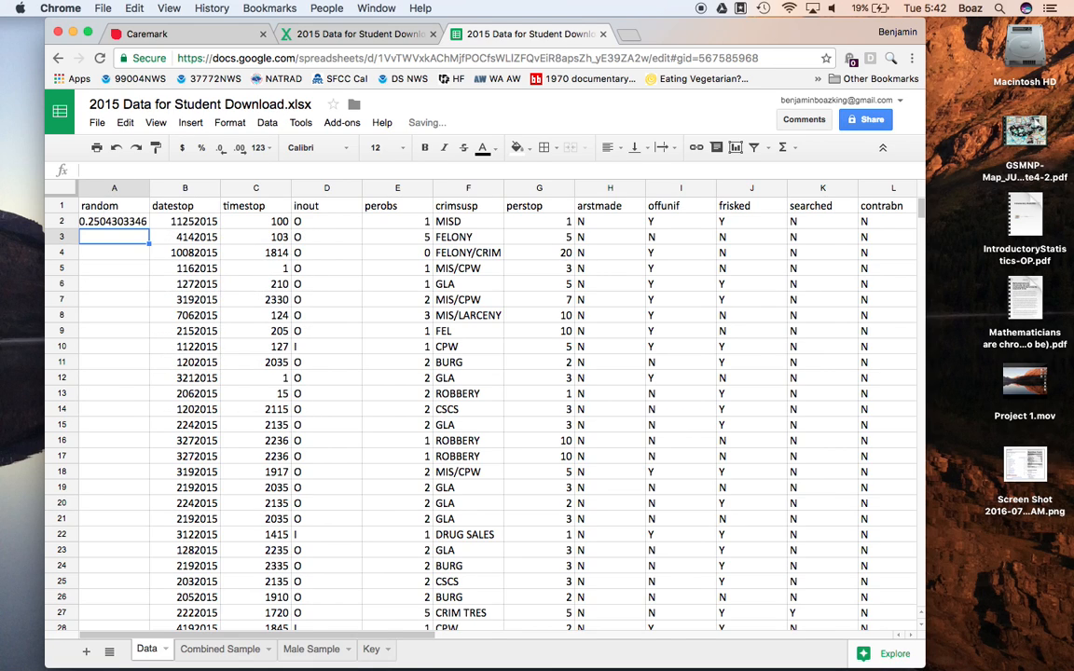
pyautogui.click(122, 222)
pyautogui.doubleClick(150, 227)
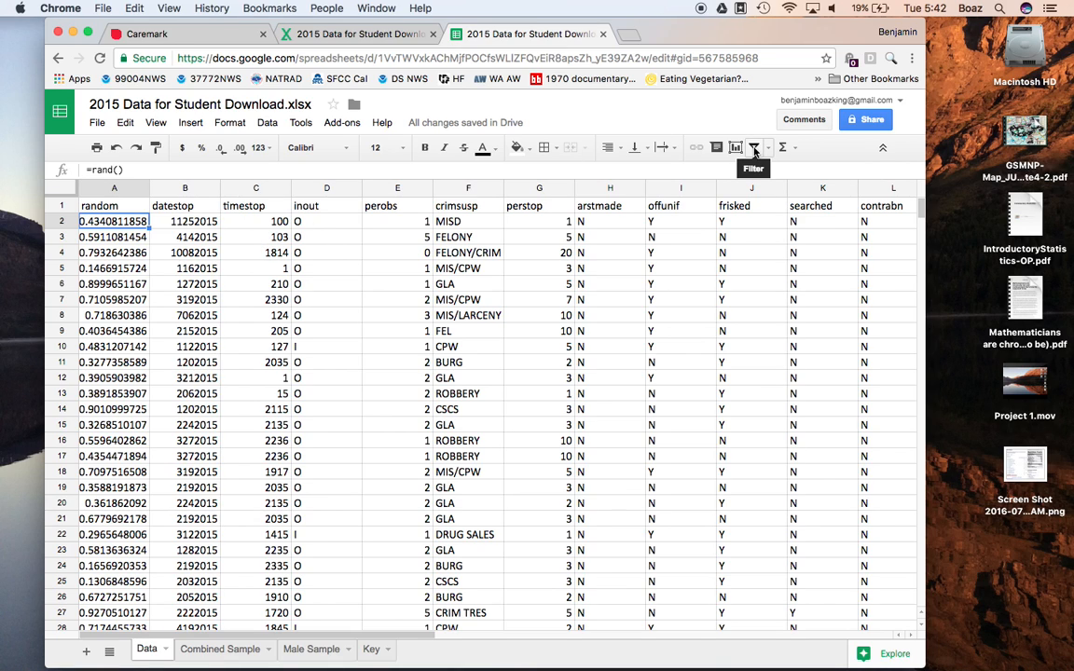
# Step: Turn on filtering for the Data sheet and limit the sex column to M by excluding F and Z
pyautogui.click(754, 149)
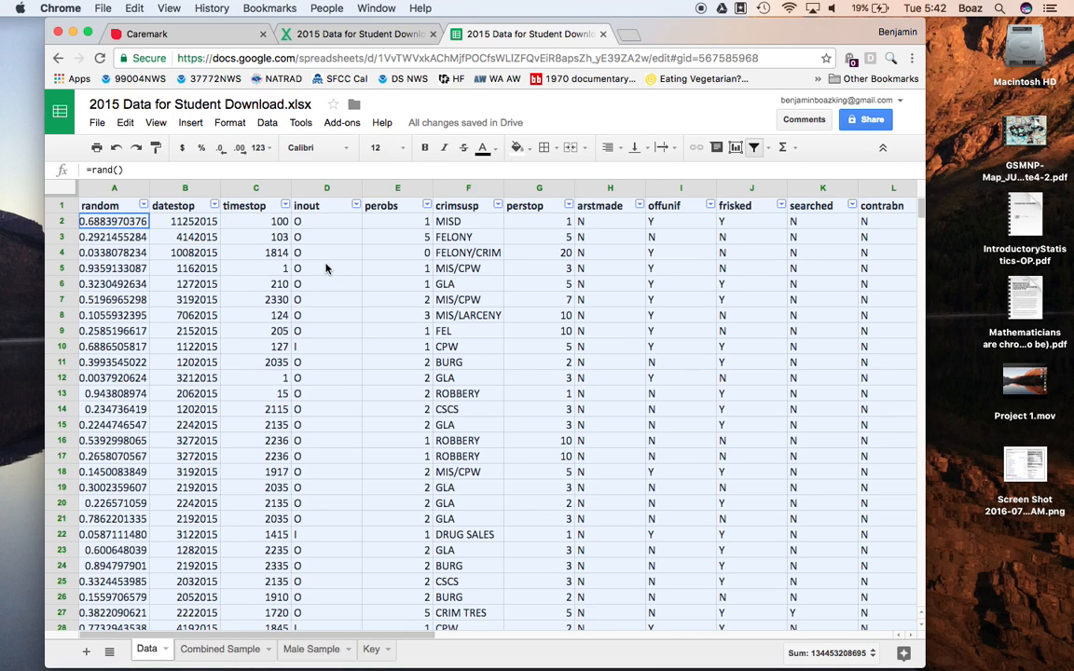
pyautogui.hscroll(2, 327, 269)
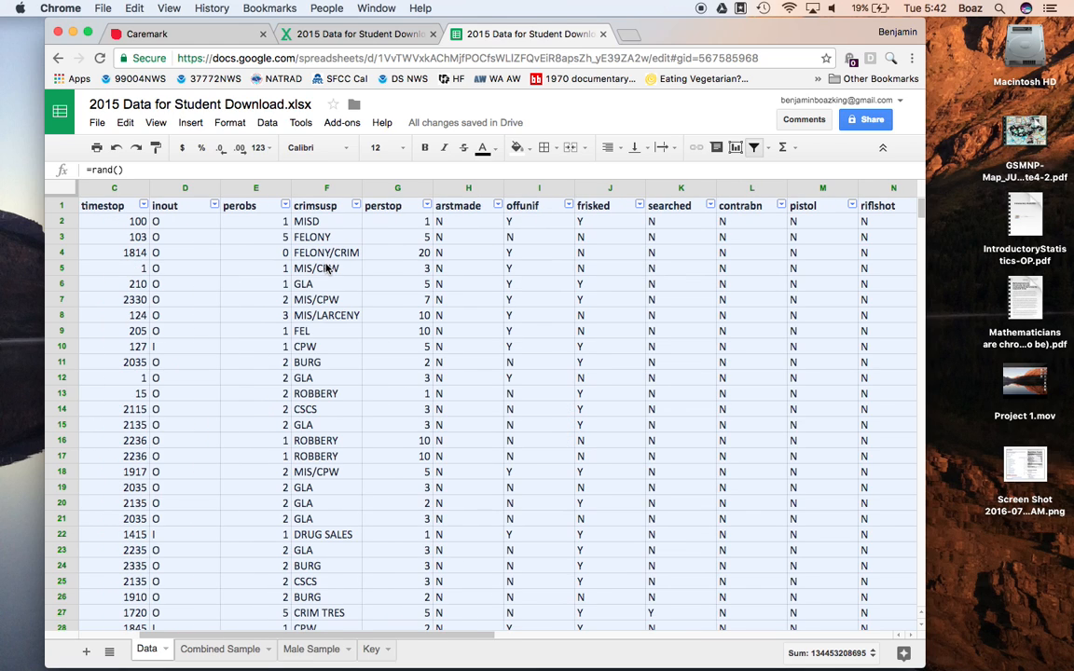
pyautogui.hscroll(2, 326, 269)
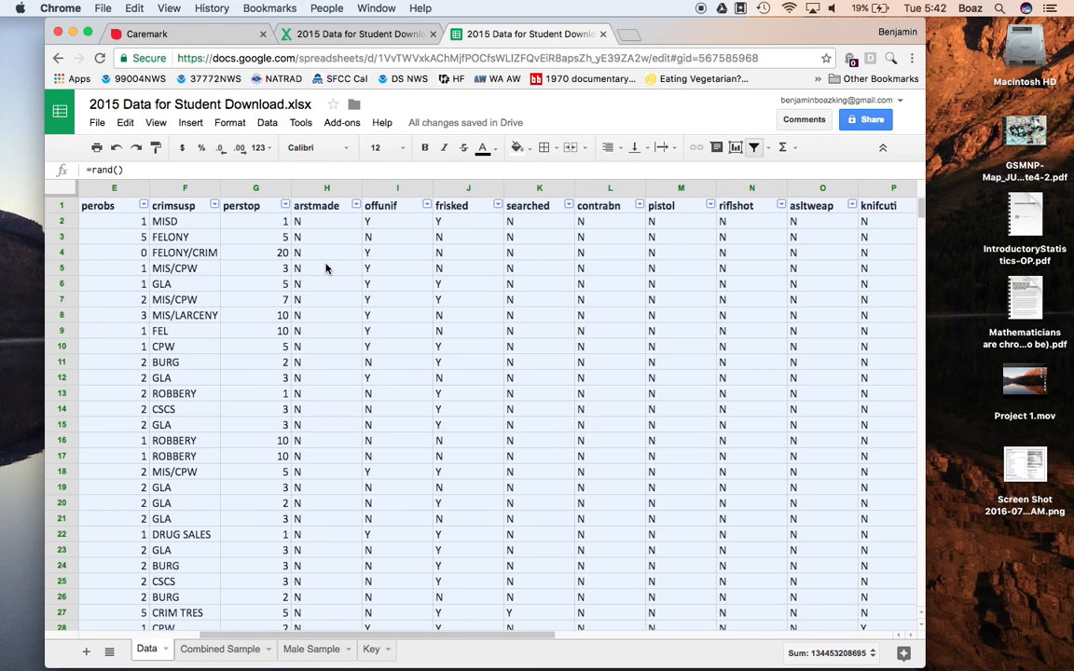
pyautogui.hscroll(3, 326, 269)
pyautogui.hscroll(1, 326, 269)
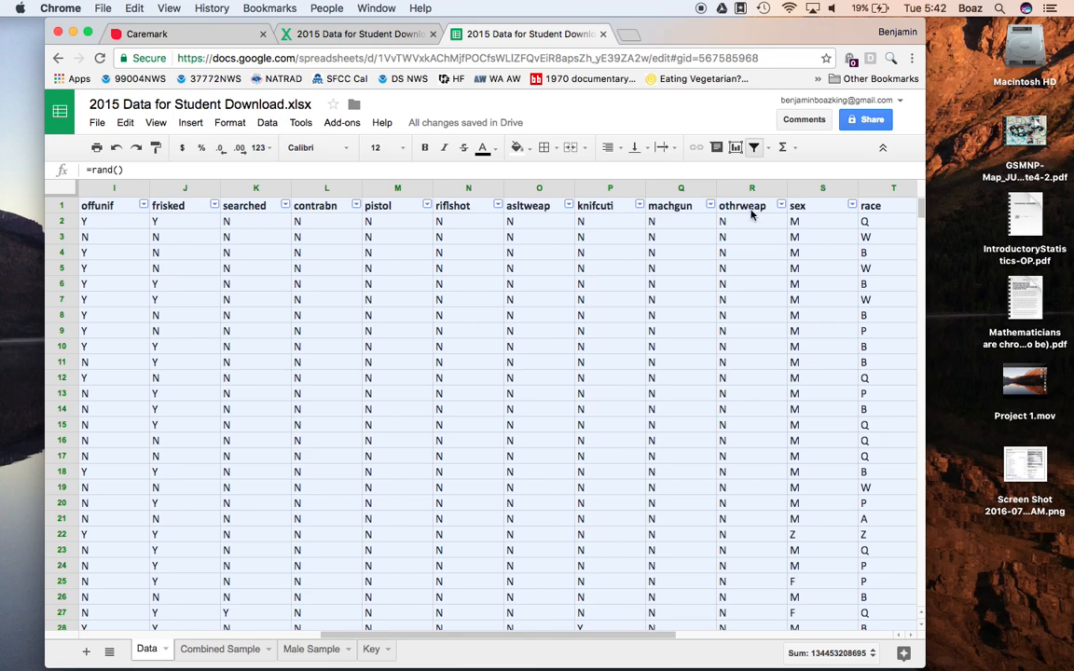
pyautogui.click(852, 206)
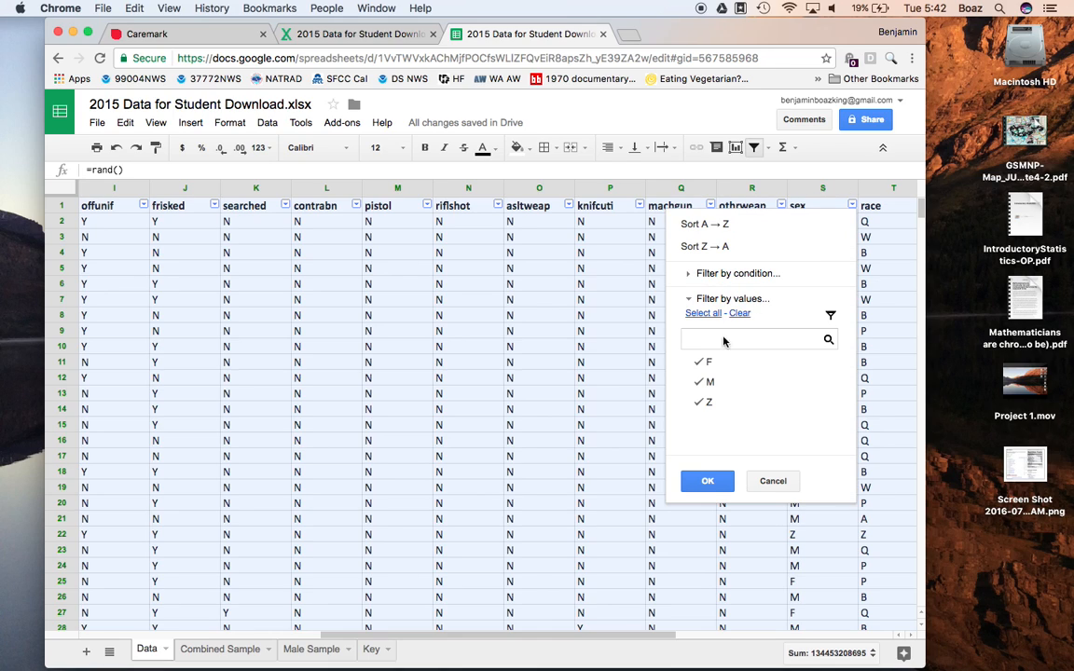
pyautogui.click(707, 366)
pyautogui.click(711, 406)
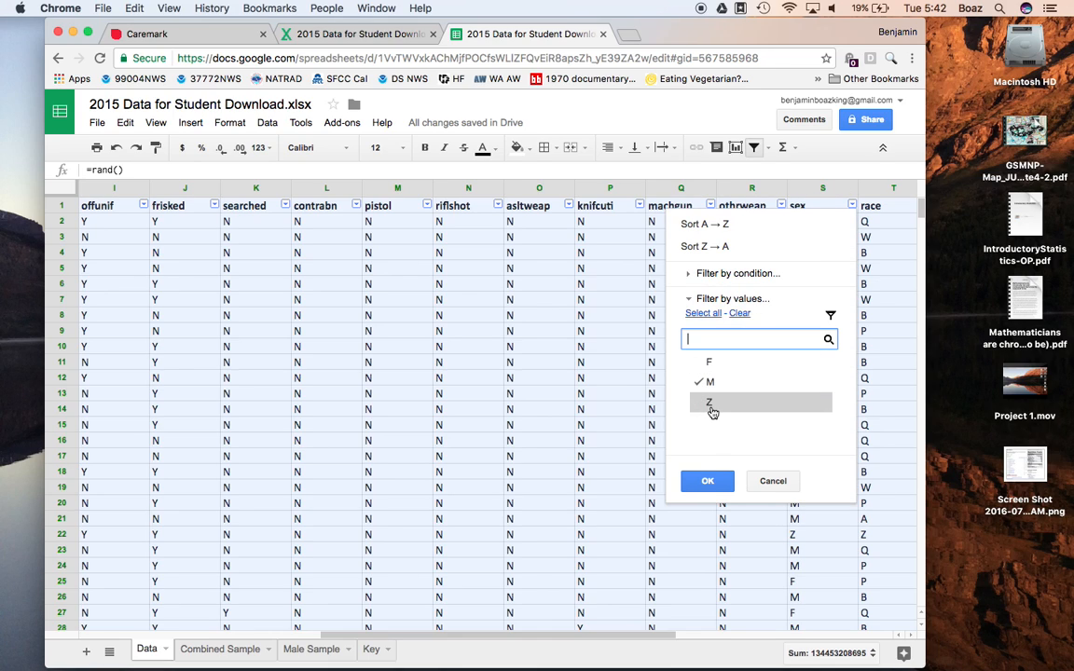
pyautogui.click(705, 481)
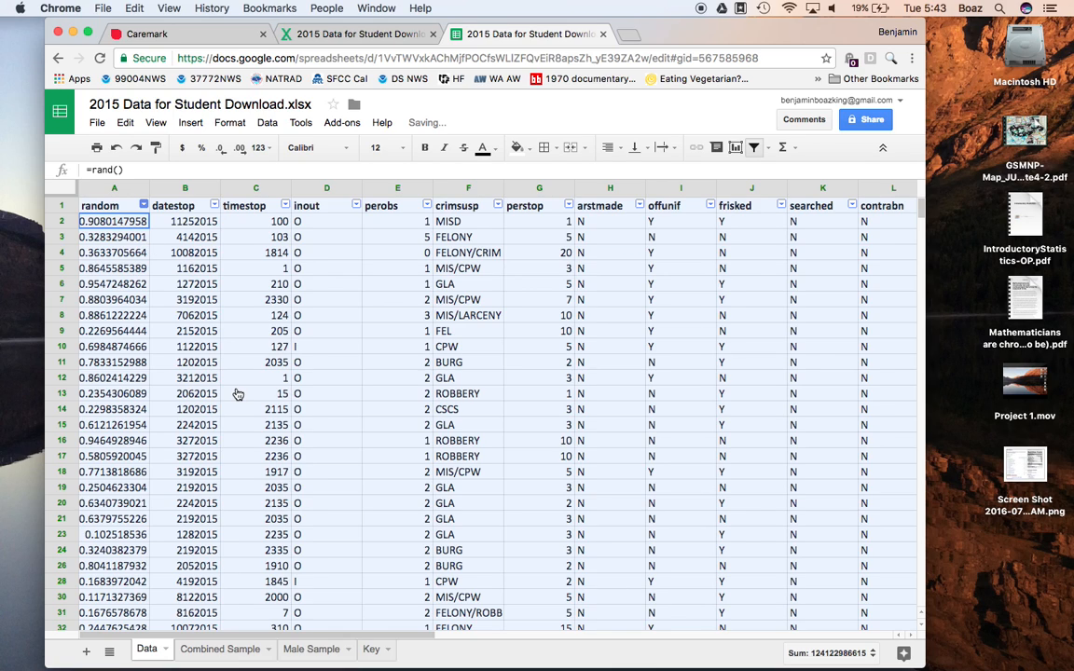
# Step: Sort the male-only rows on the Data sheet by the random column in ascending order (A → Z)
pyautogui.click(143, 205)
pyautogui.press('Escape')
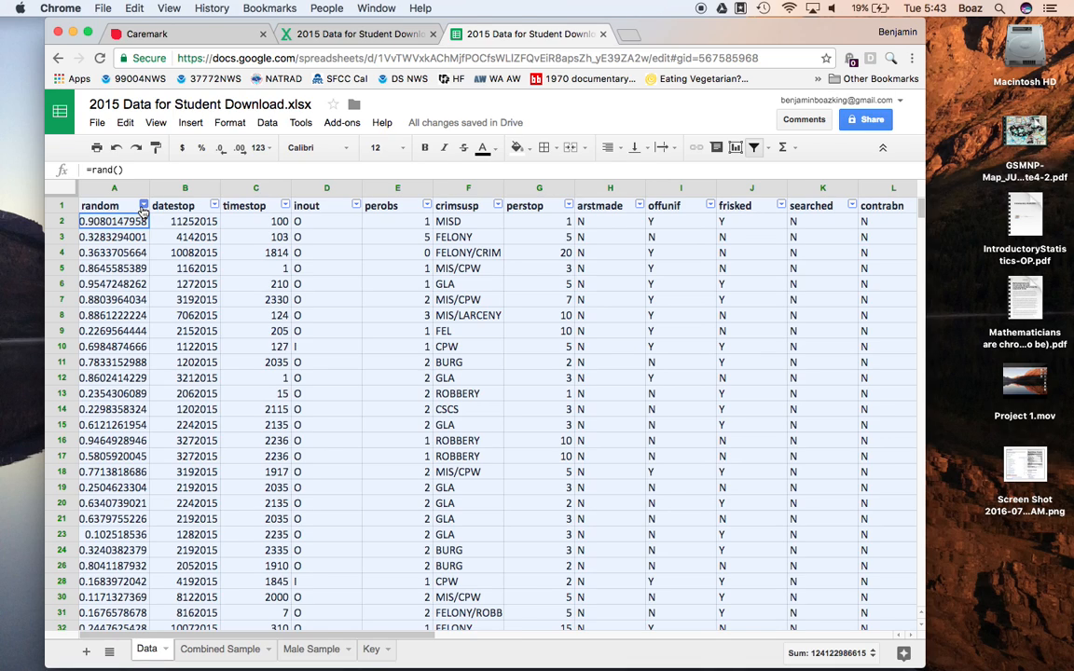
pyautogui.click(145, 206)
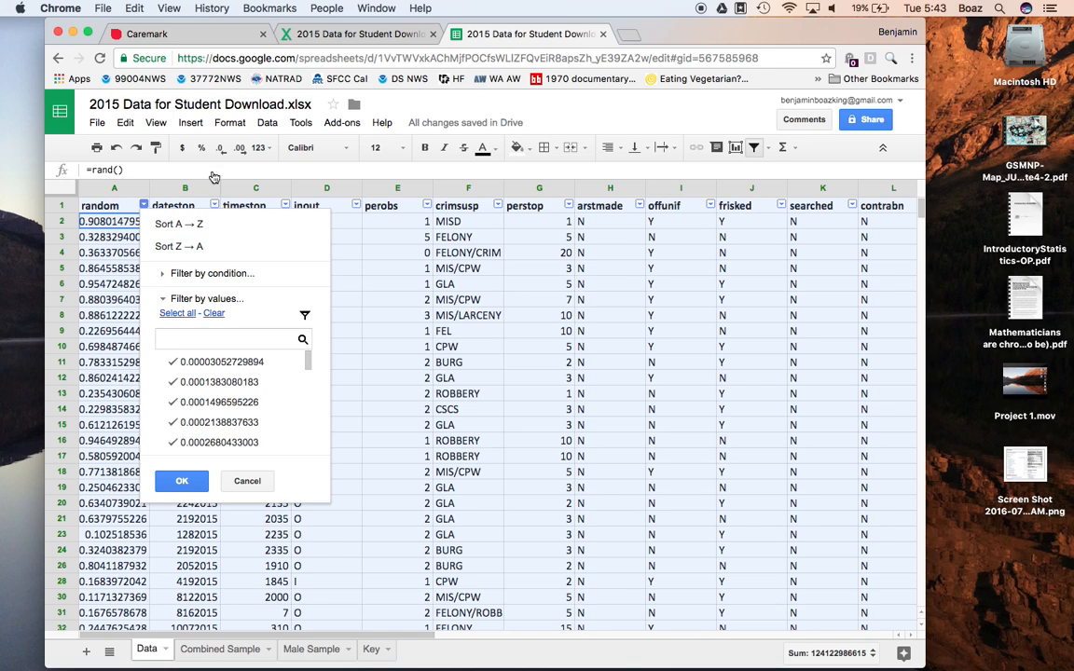
pyautogui.press('Down')
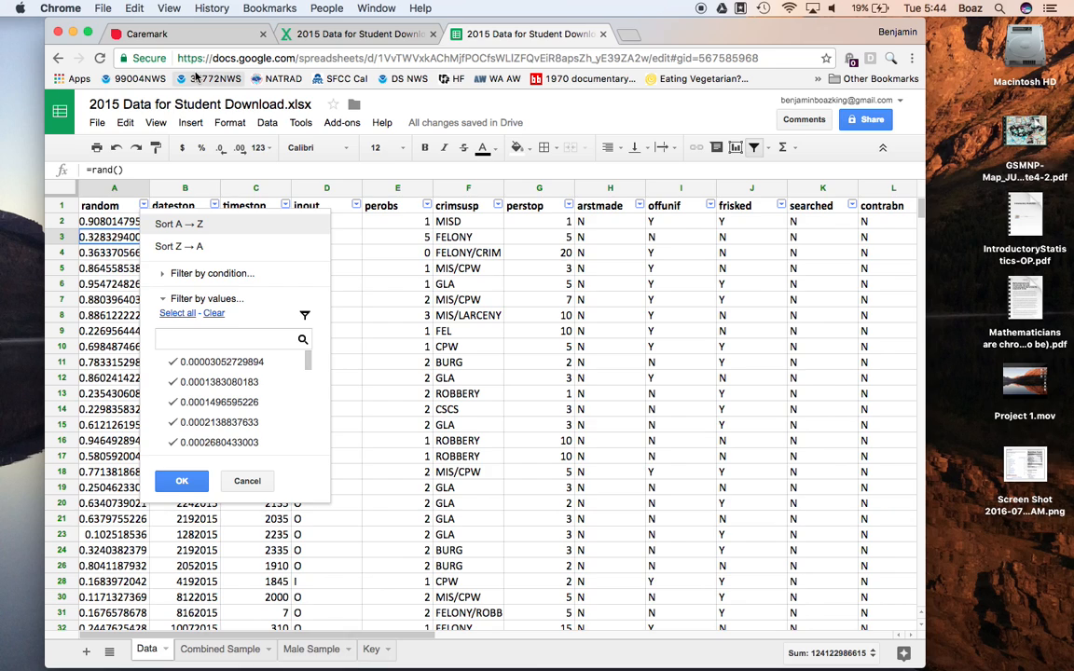
pyautogui.click(162, 224)
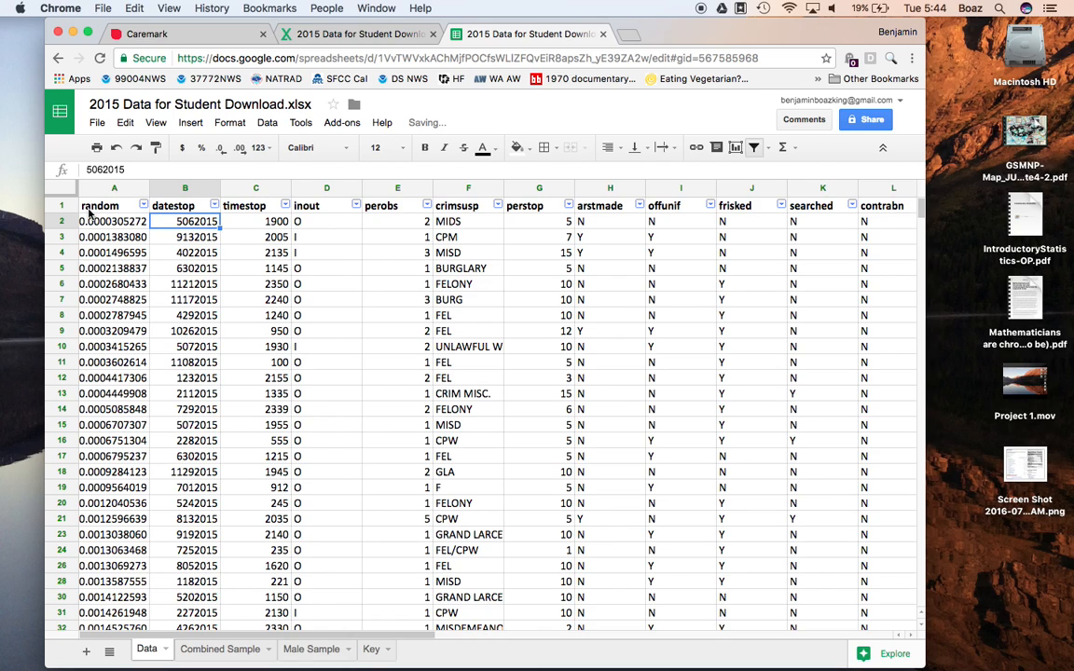
# Step: Copy the filtered range A1:AA151, including the headers, from the Data sheet and paste it into the Male Sample sheet starting at A1
pyautogui.click(97, 209)
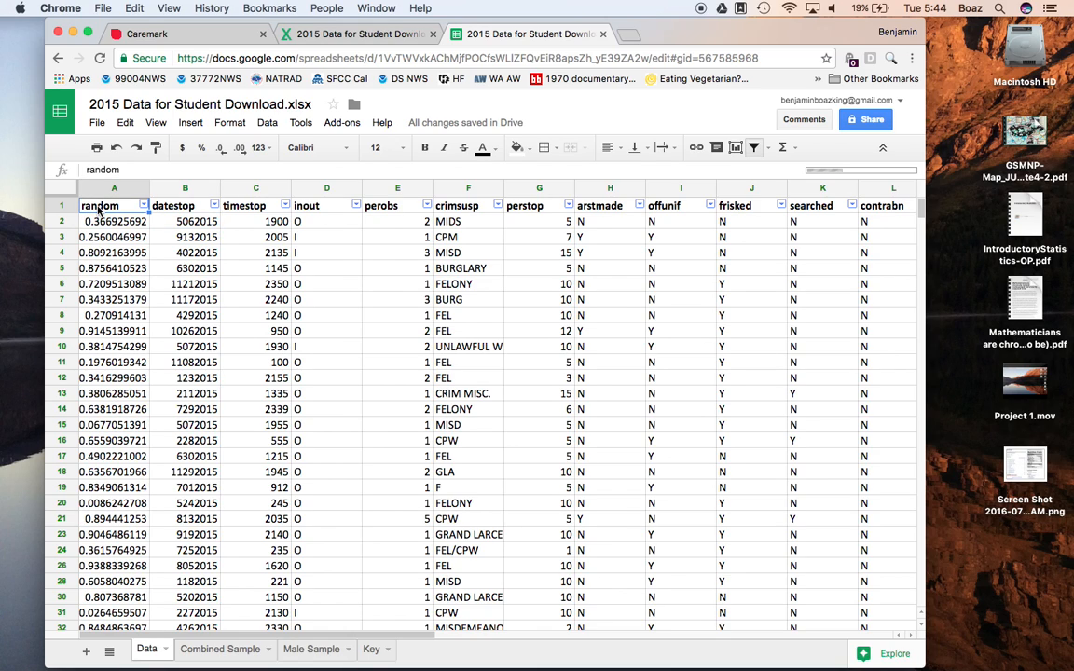
pyautogui.moveTo(97, 209); pyautogui.dragTo(848, 494)
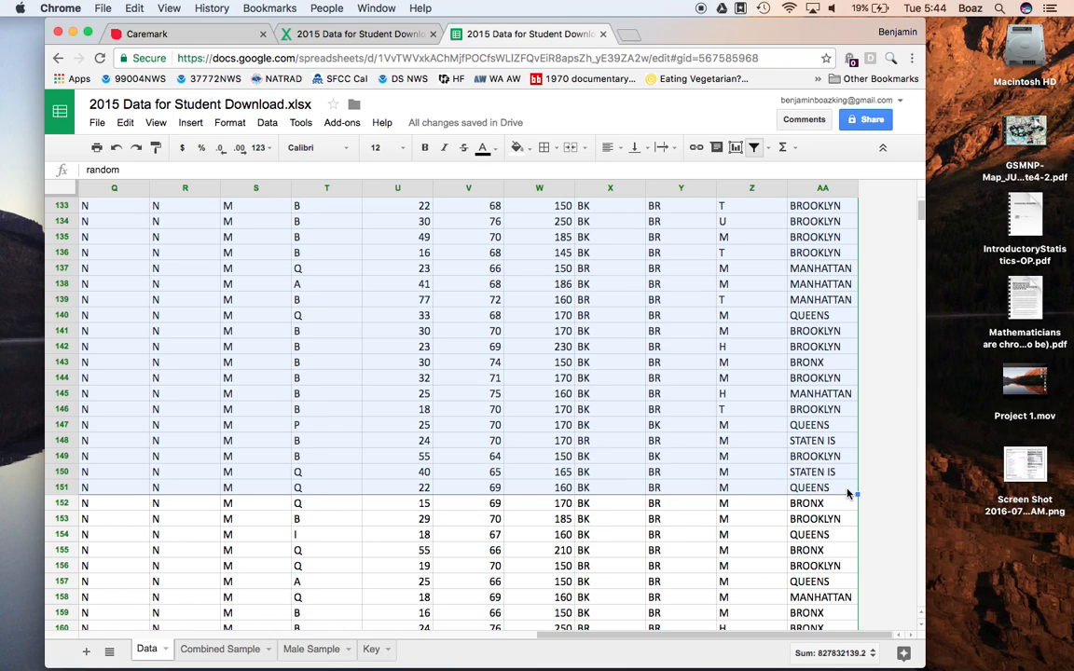
pyautogui.rightClick(712, 427)
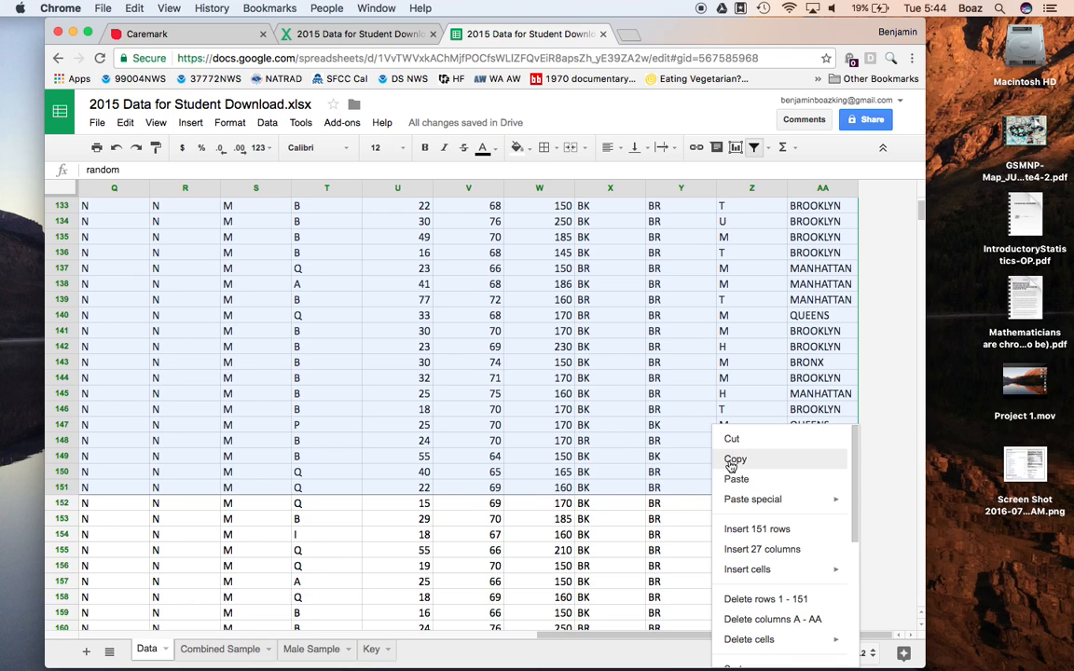
pyautogui.click(727, 453)
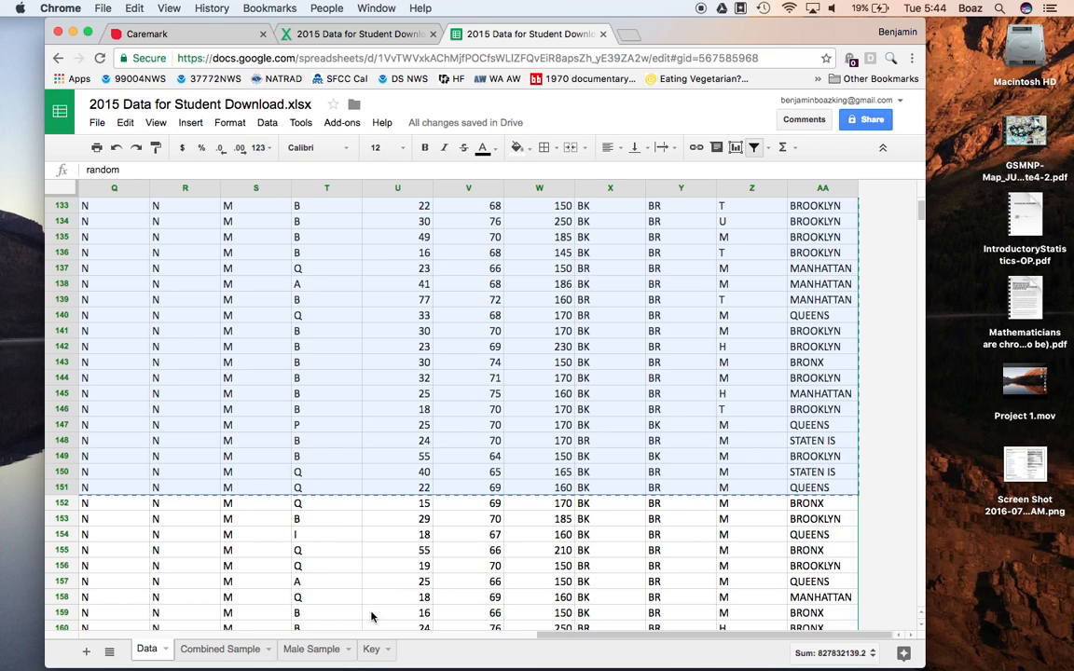
pyautogui.click(310, 651)
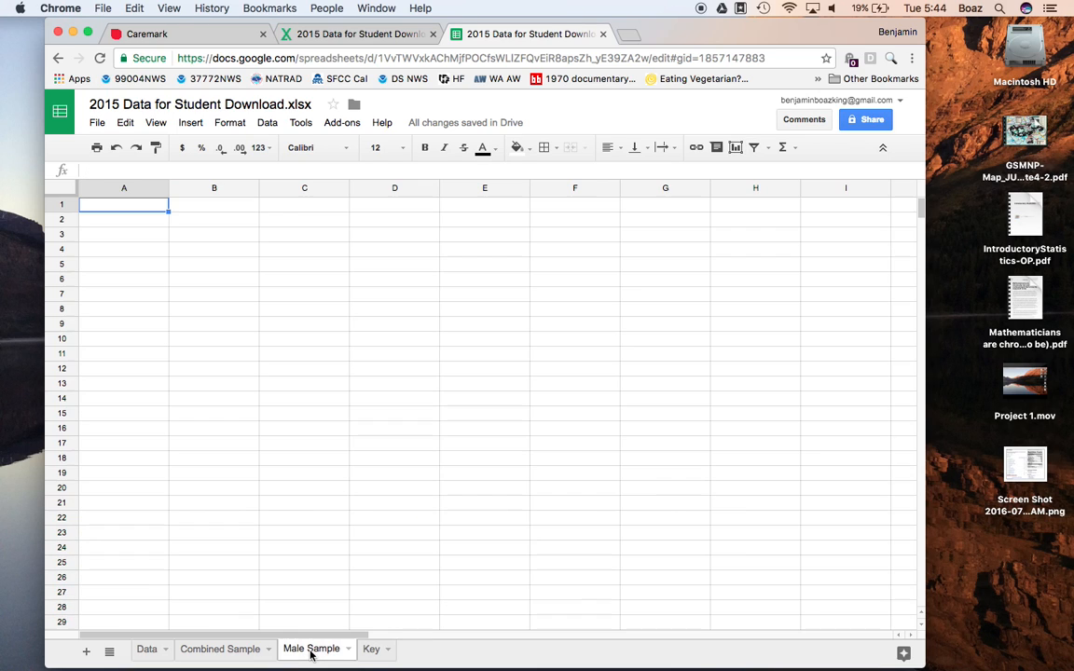
pyautogui.rightClick(122, 209)
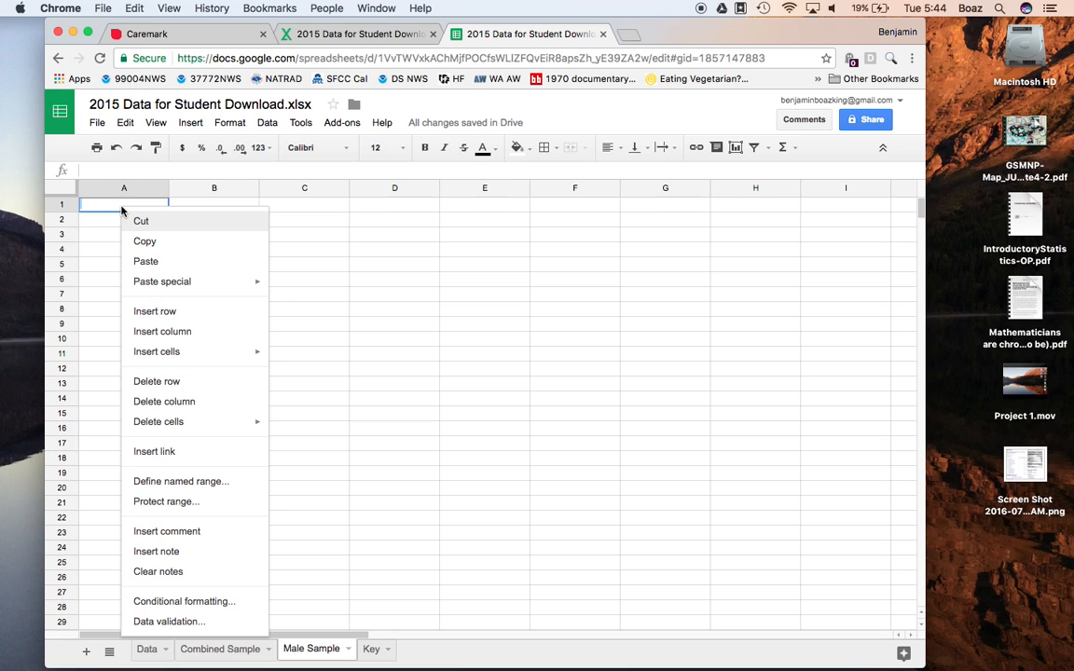
pyautogui.click(147, 262)
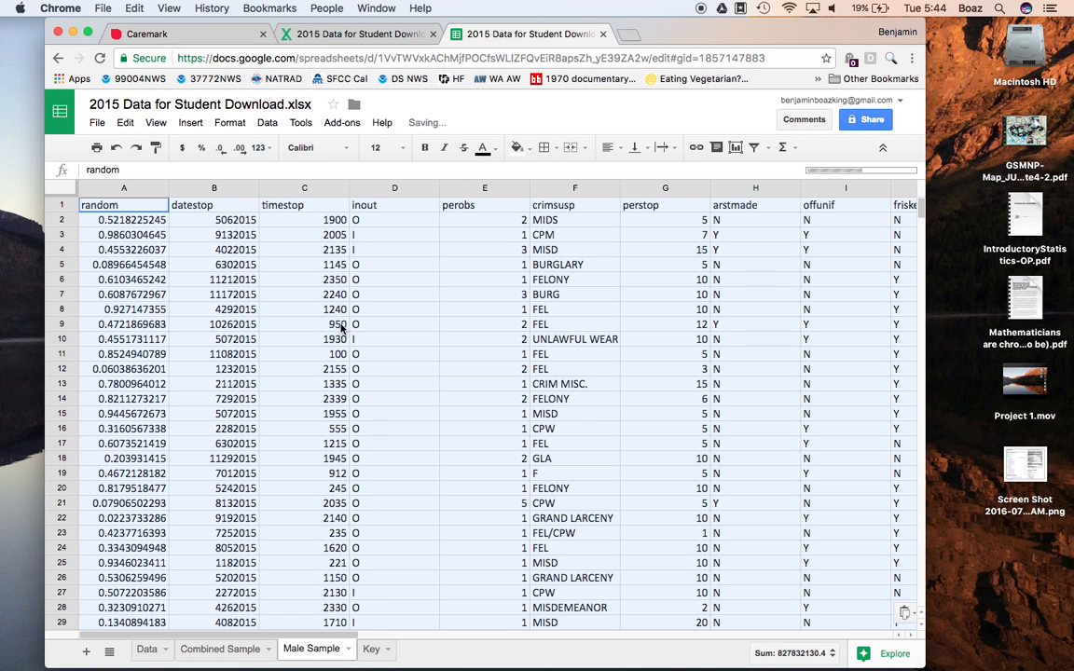
pyautogui.click(211, 649)
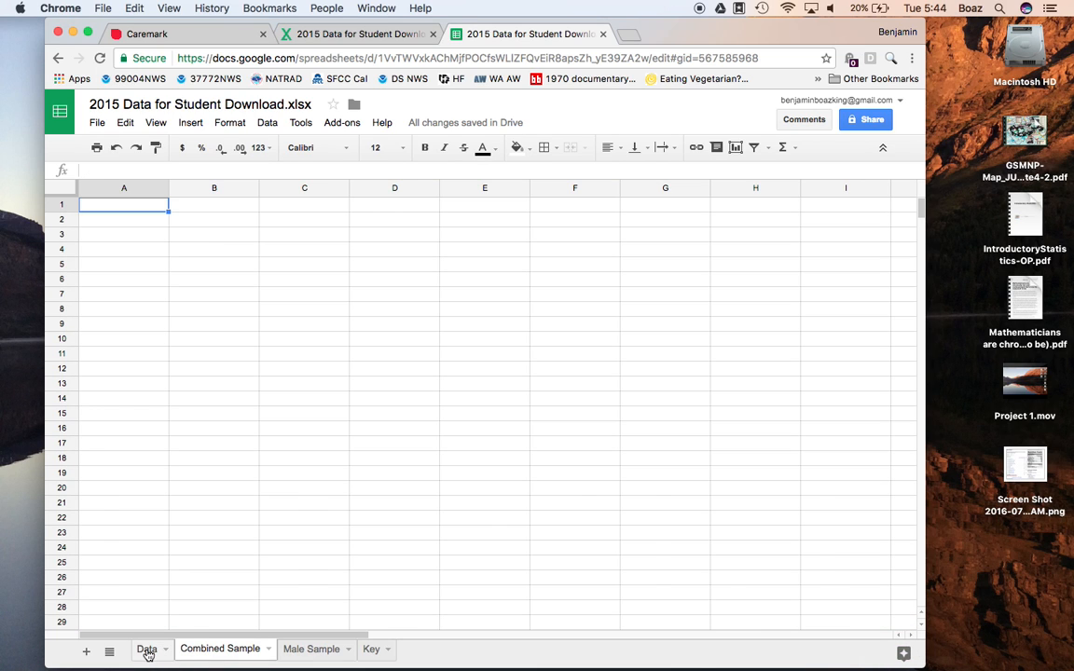
pyautogui.click(146, 650)
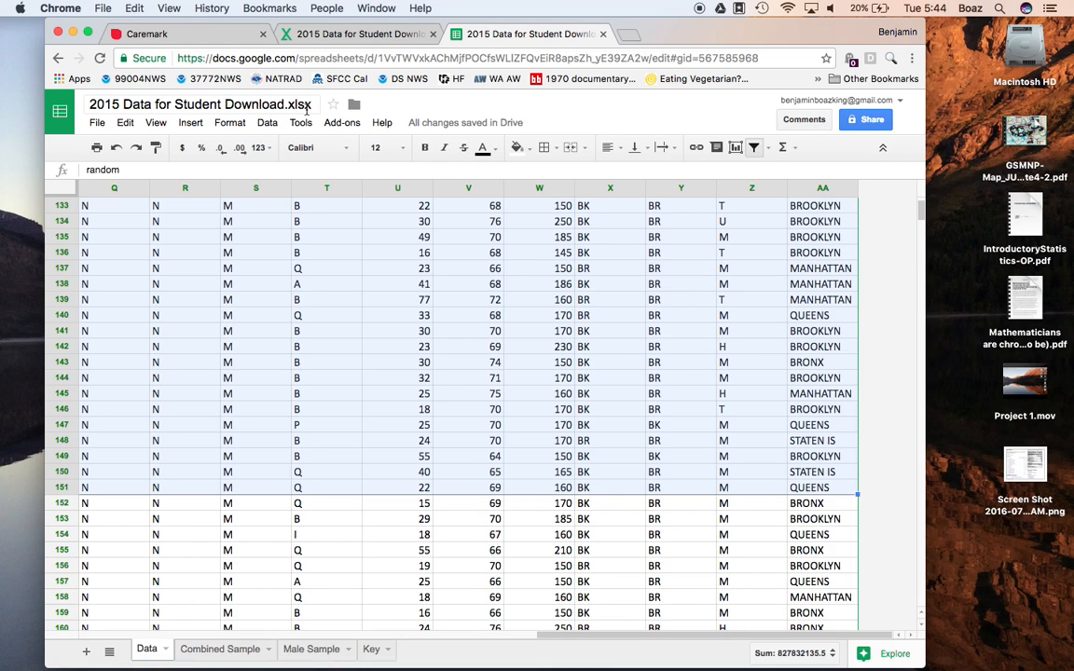
pyautogui.click(98, 123)
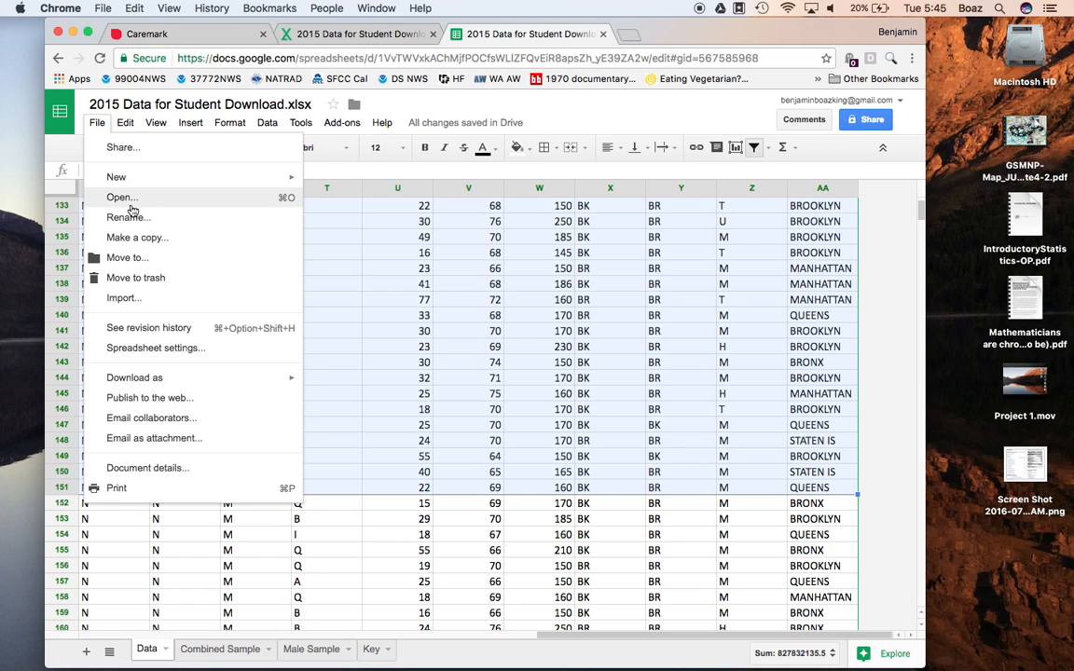
pyautogui.moveTo(131, 378)
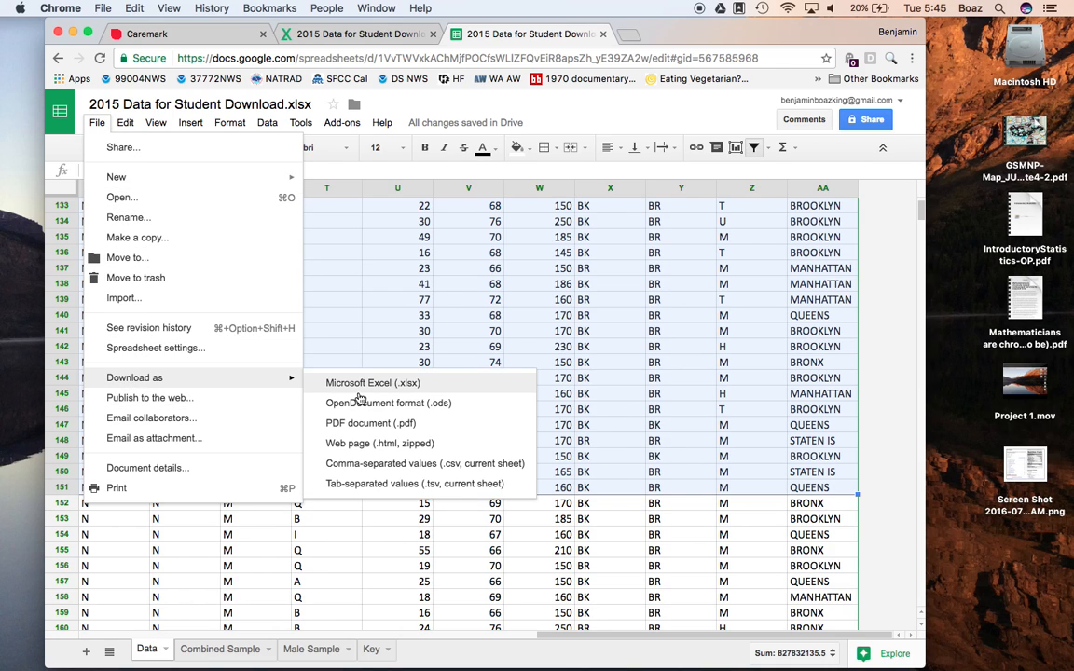
pyautogui.click(396, 252)
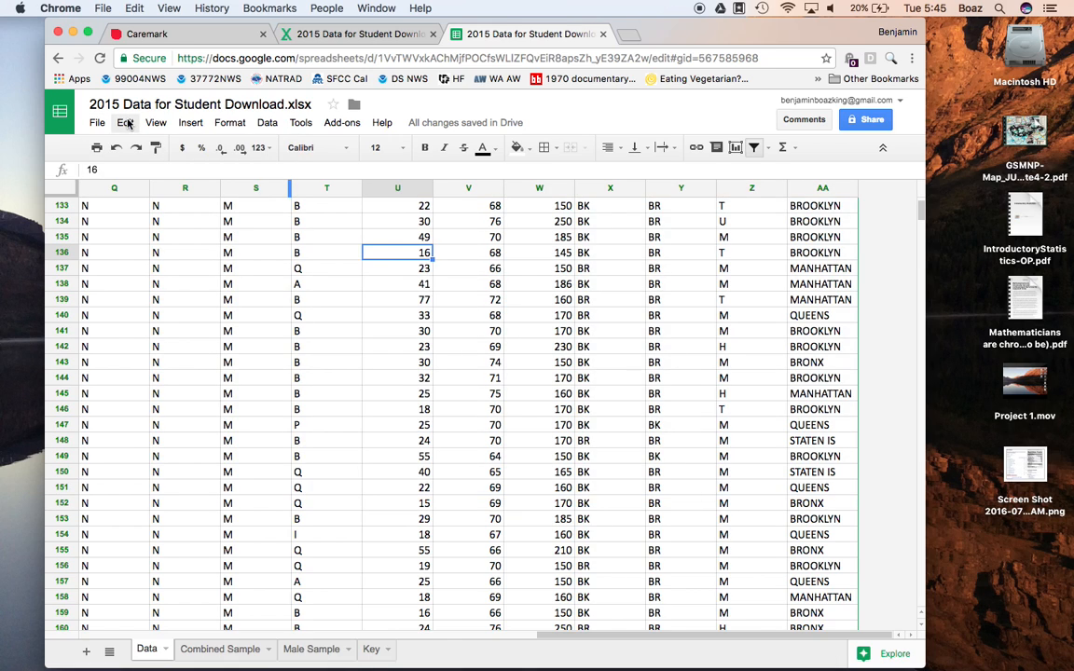
pyautogui.click(60, 110)
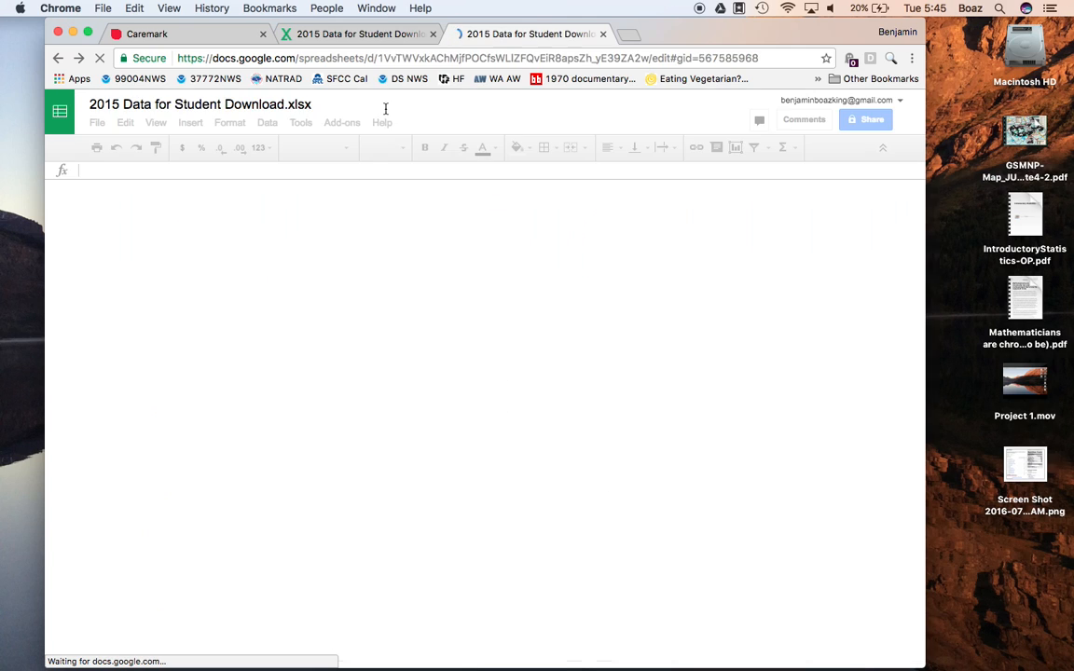
pyautogui.click(99, 124)
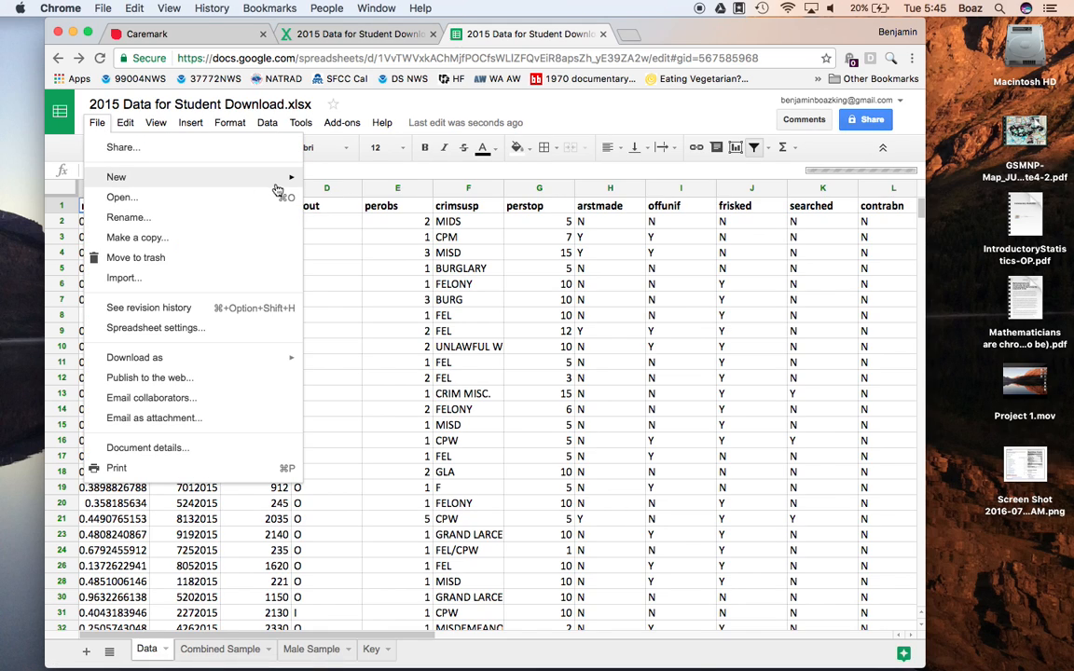
pyautogui.moveTo(283, 190)
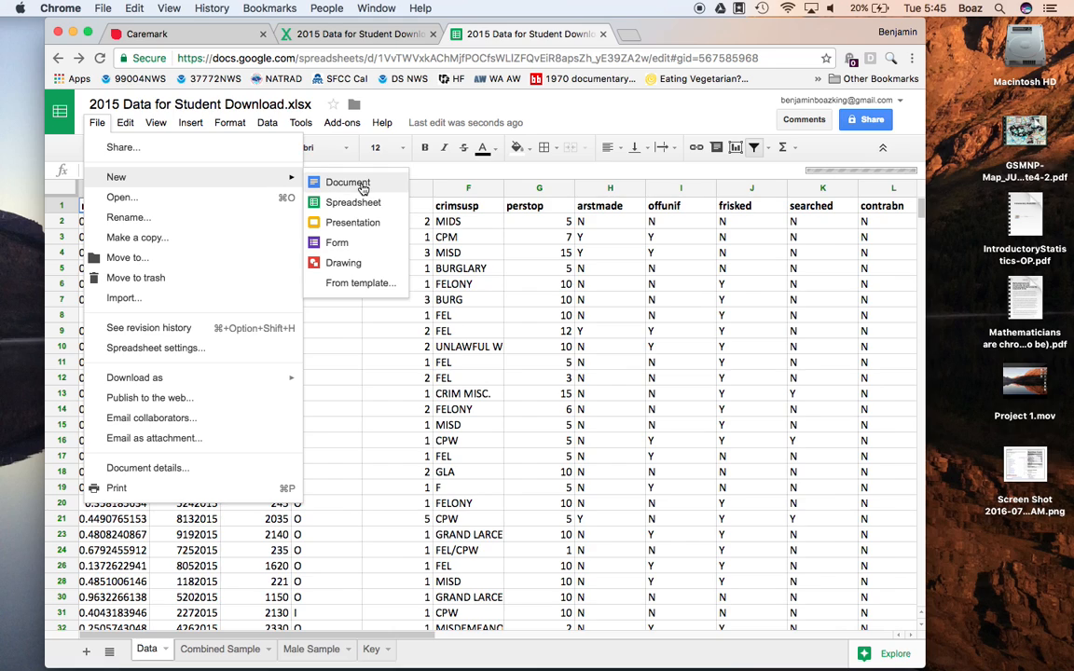
pyautogui.click(487, 255)
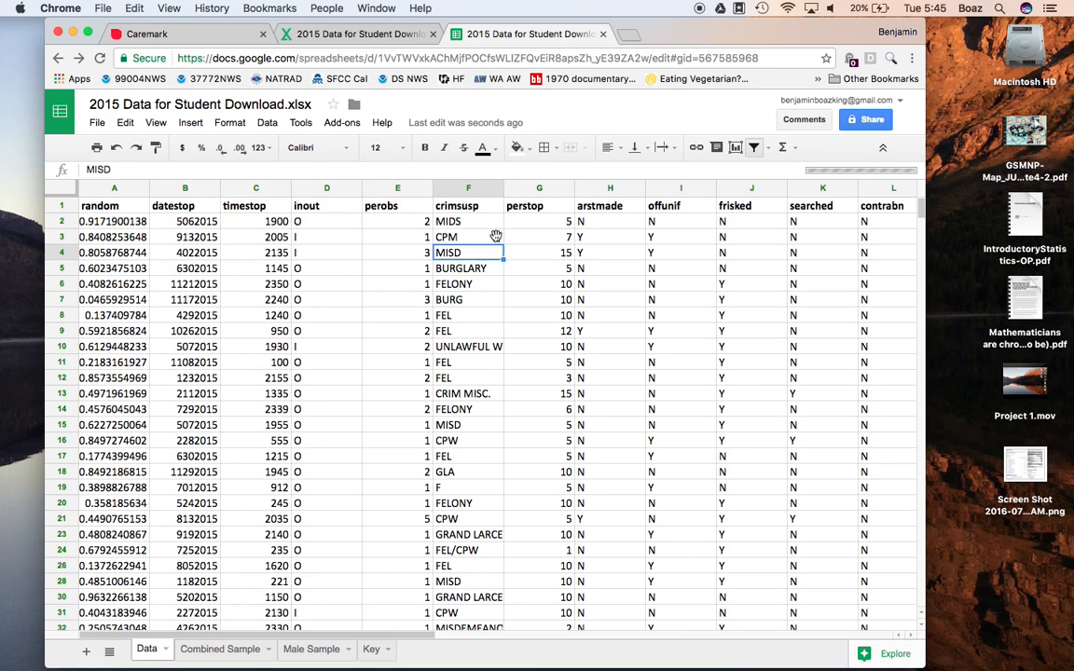